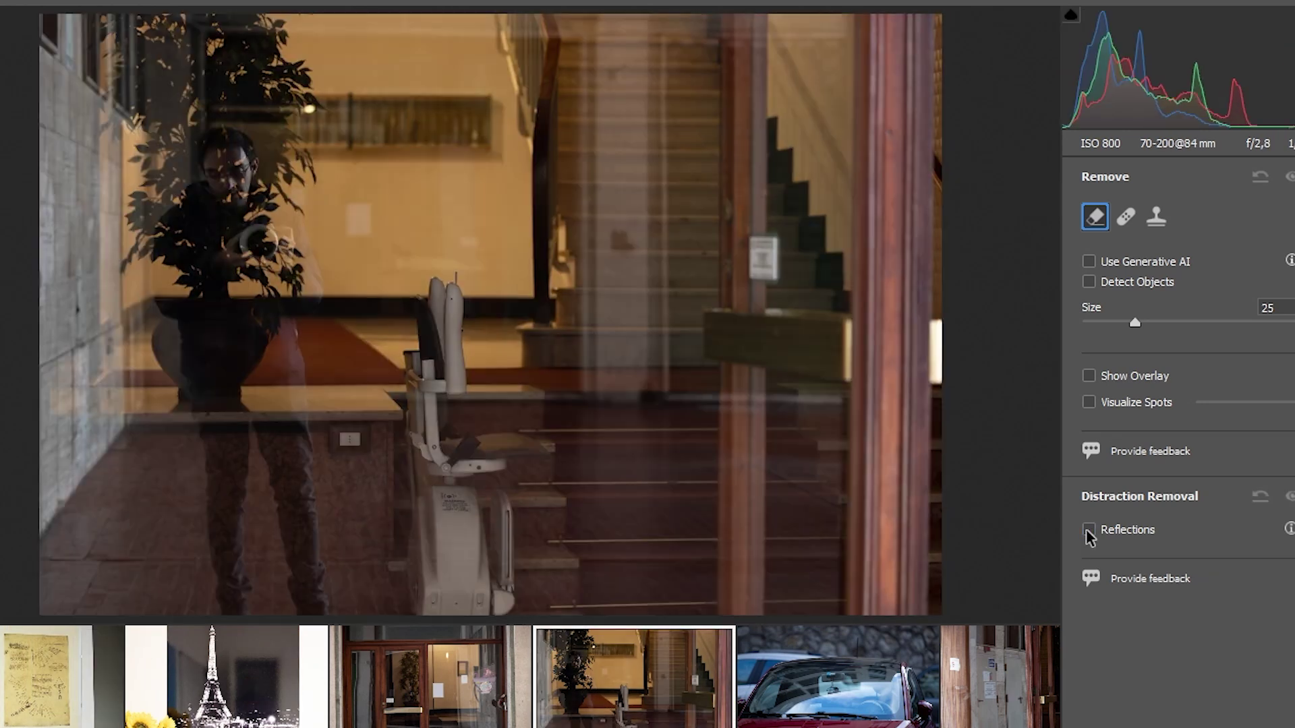
Step: Compare the framed drawing photo with and without Reflections removal, leaving it on at 100
left_click(1087, 533)
left_click(1087, 532)
left_click(1090, 532)
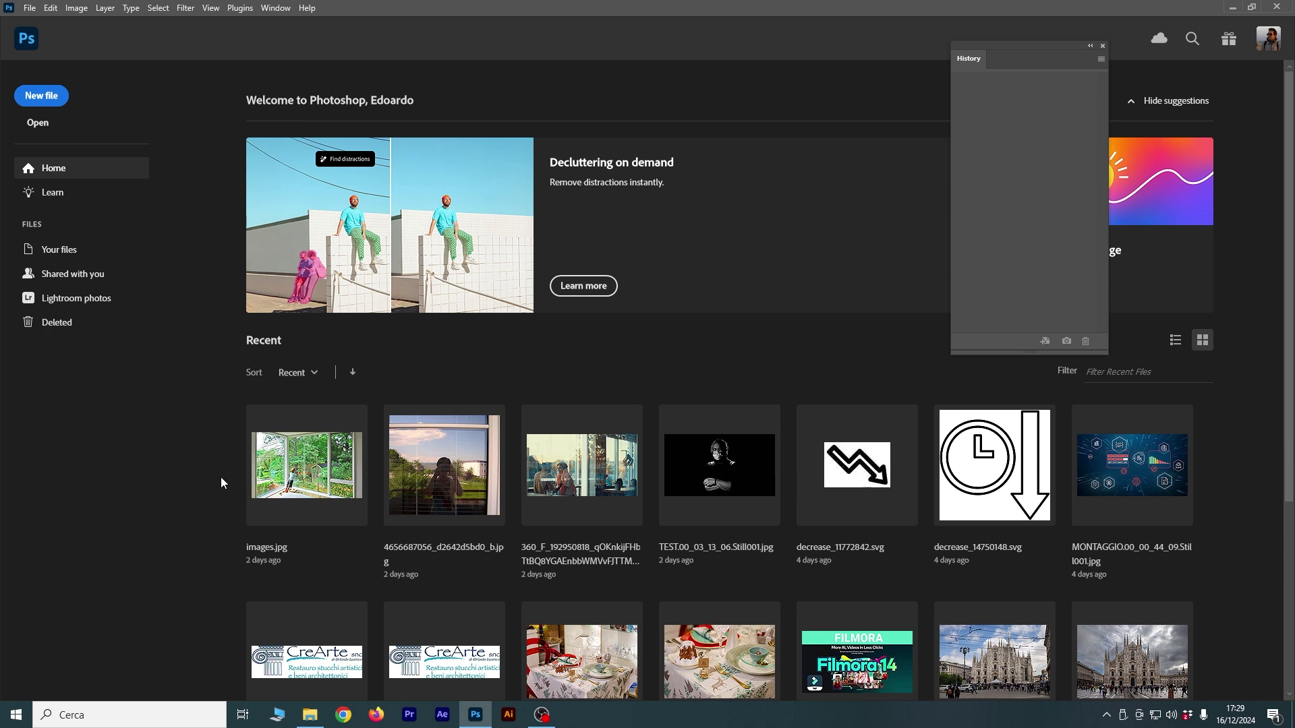
Step: In the RAW RIFLESSI folder, select _K8A8813, _K8A8817, _K8A8819, _K8A8824 and _K8A8828.CR3
left_click(310, 714)
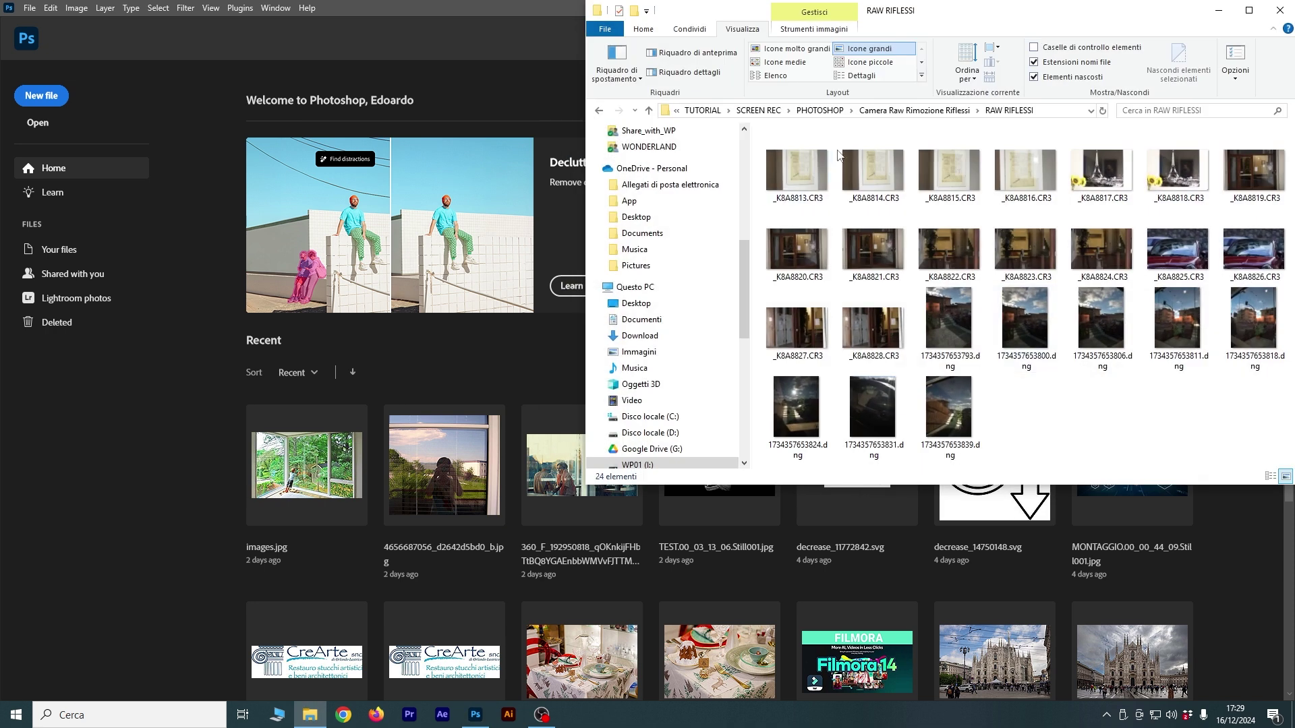
left_click(807, 169)
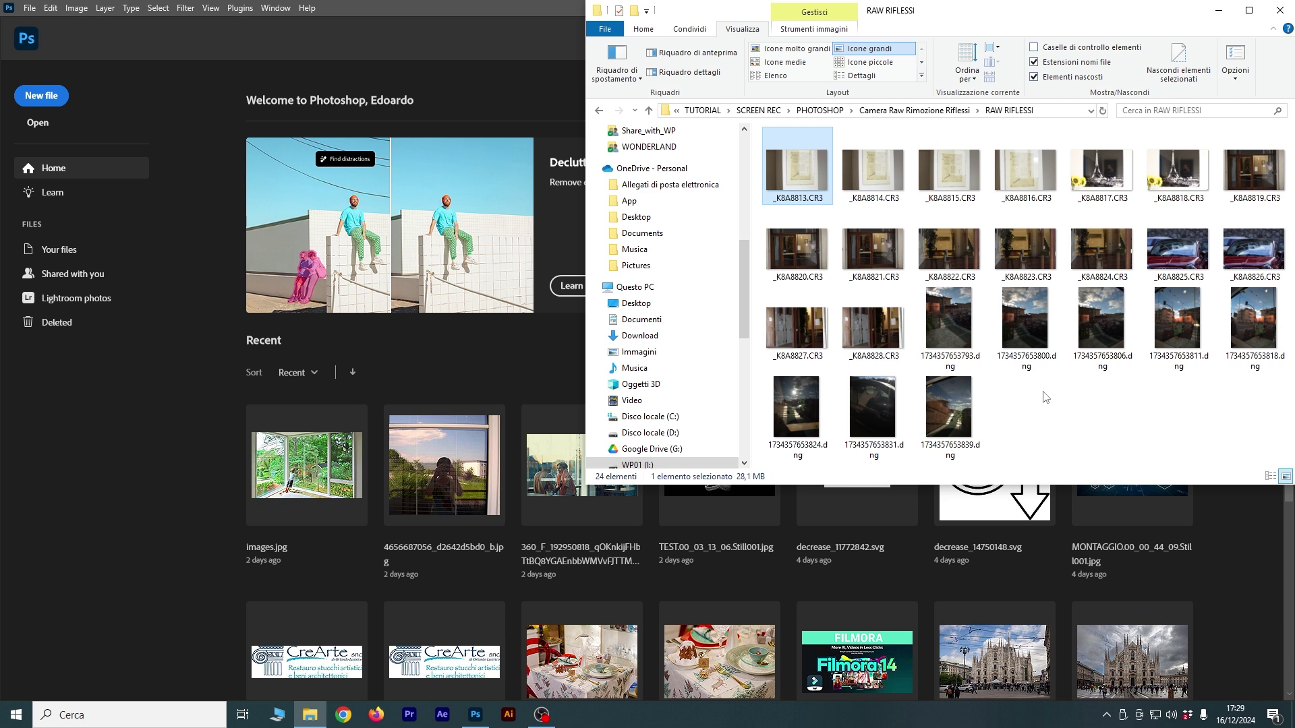
left_click(1109, 180, "ctrl")
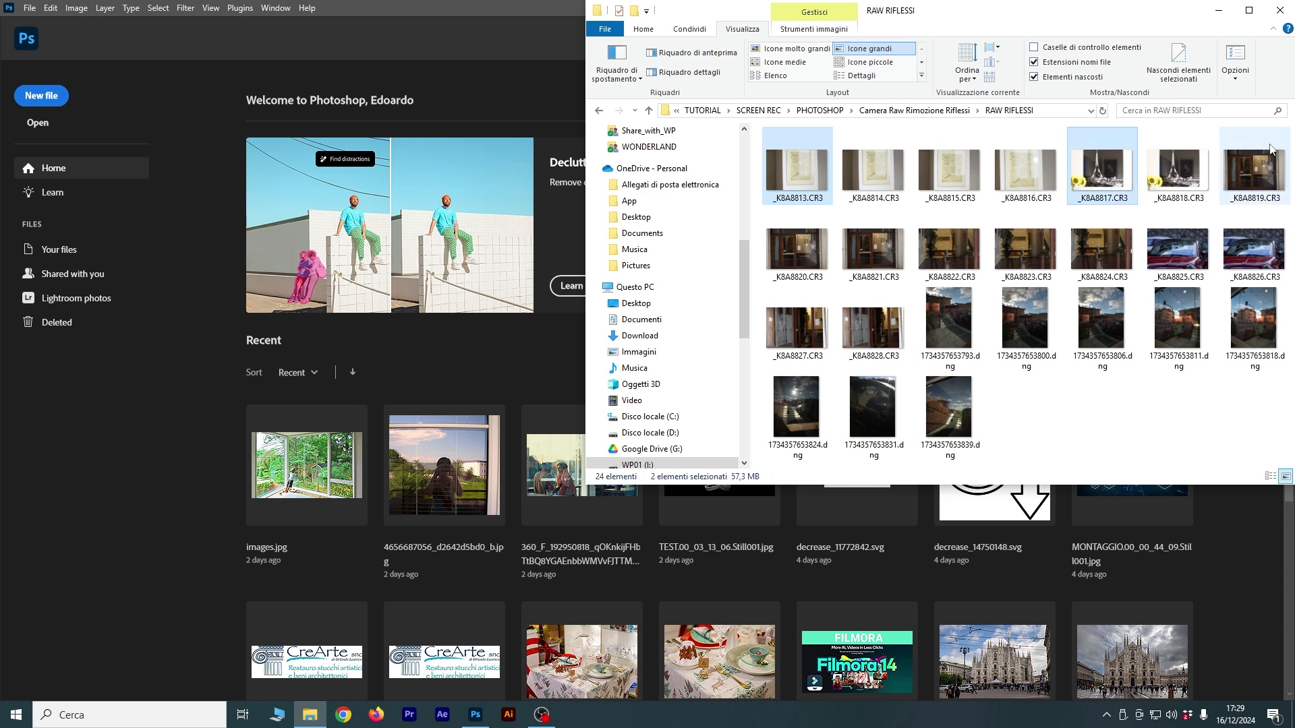
left_click(1265, 184, "ctrl")
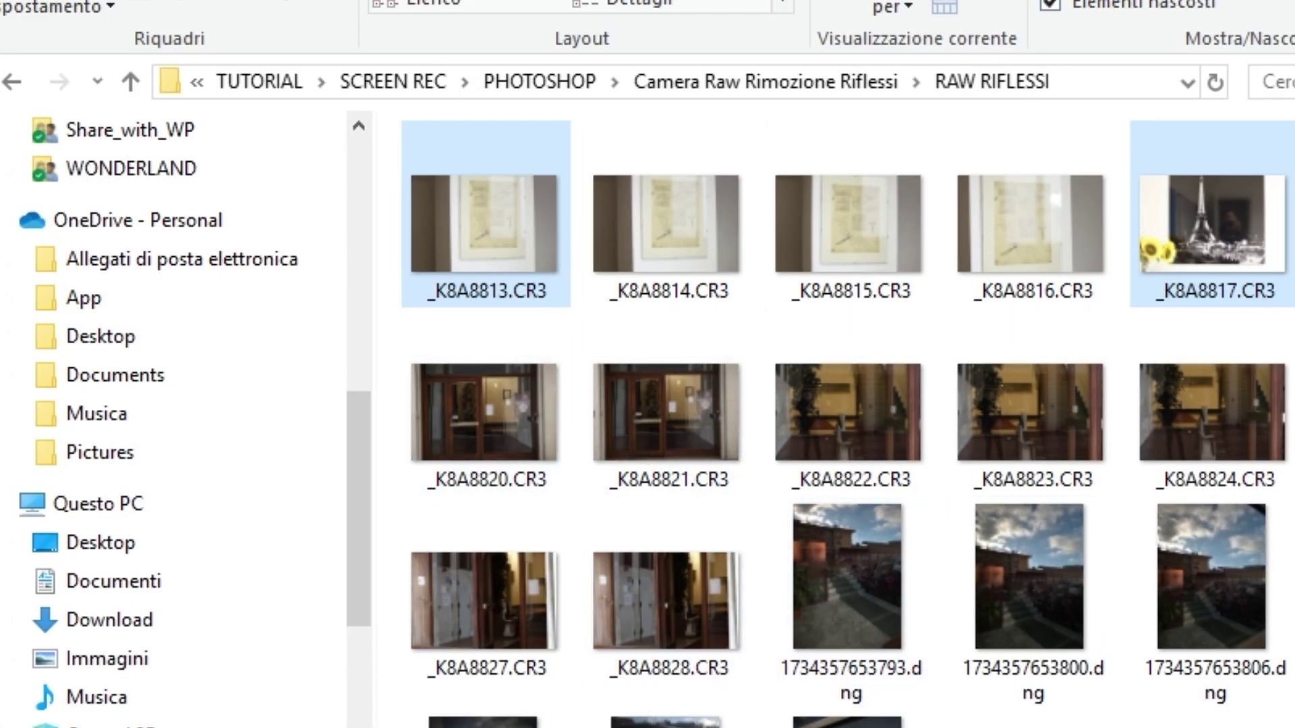
left_click(1211, 411, "ctrl")
left_click(668, 600, "ctrl")
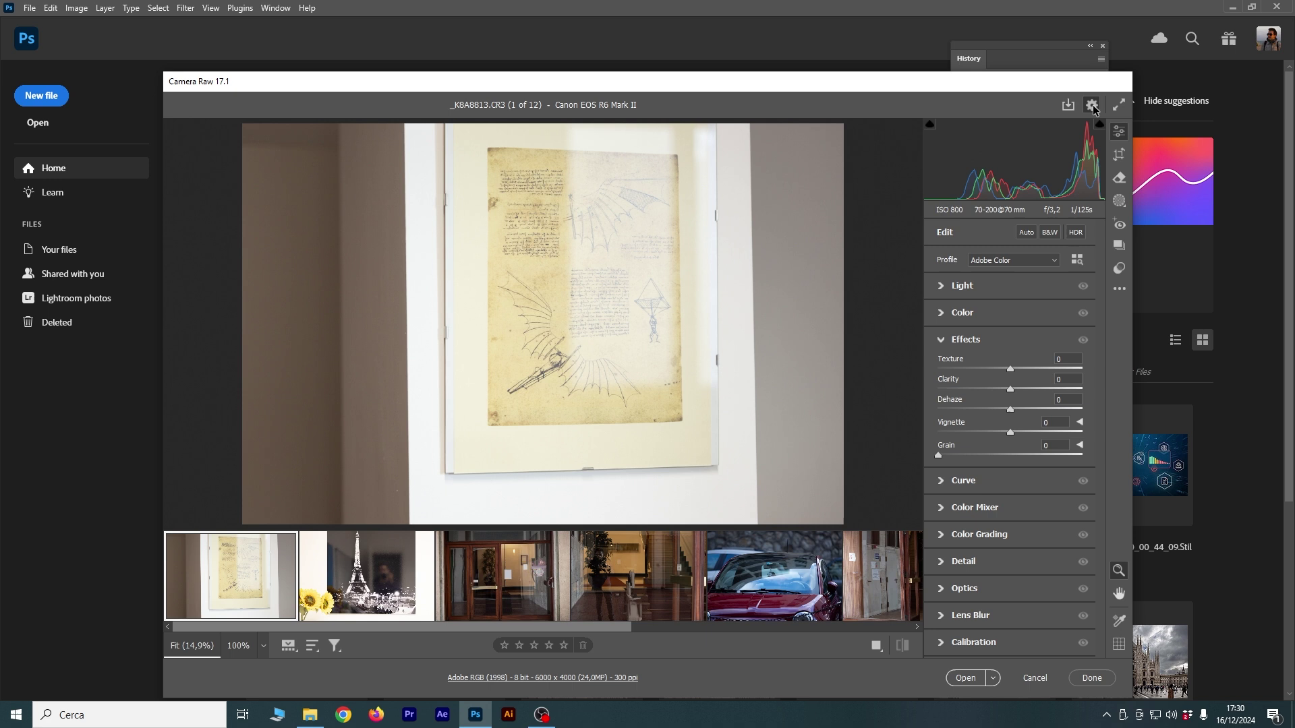
left_click(1091, 105)
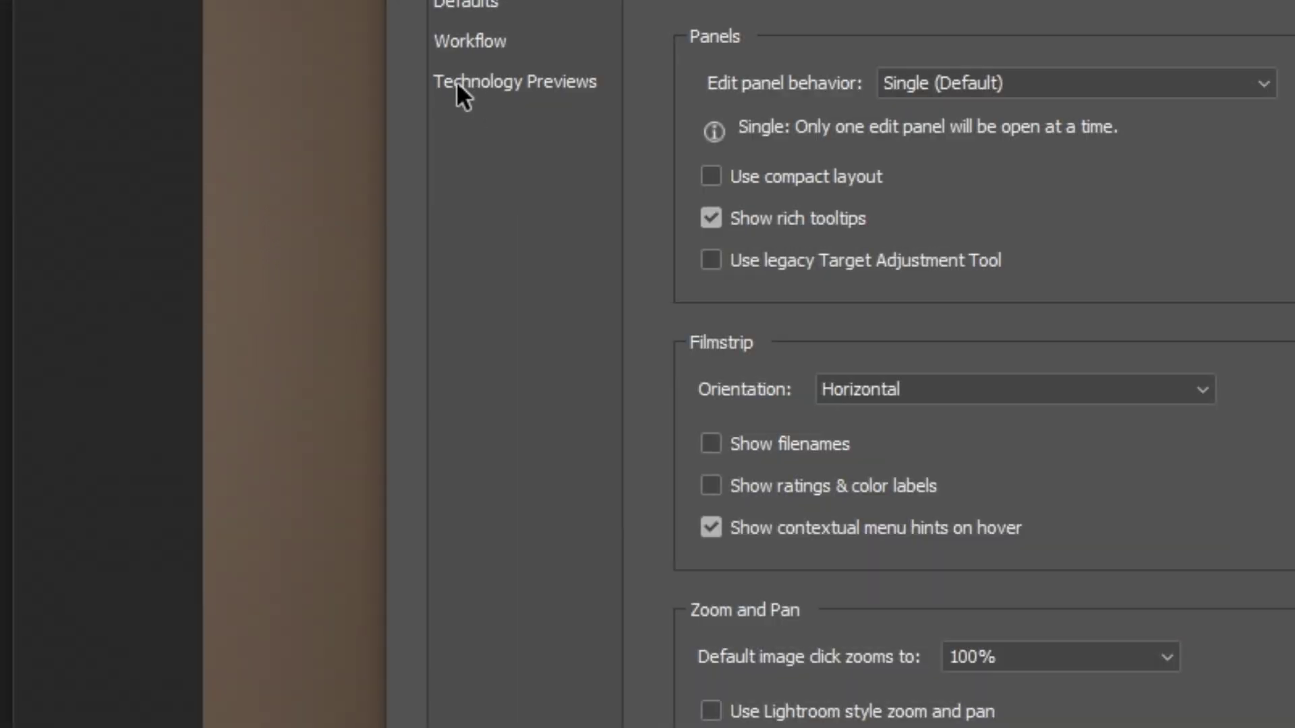
left_click(554, 86)
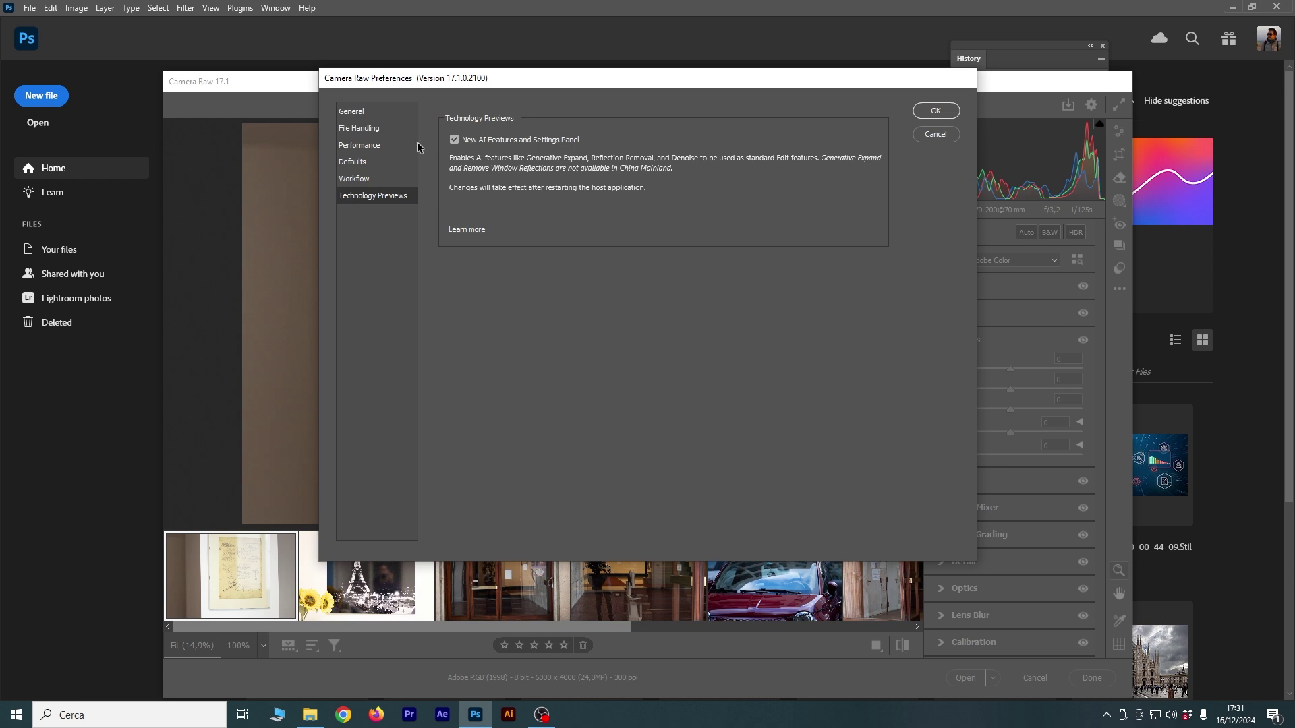
left_click(935, 111)
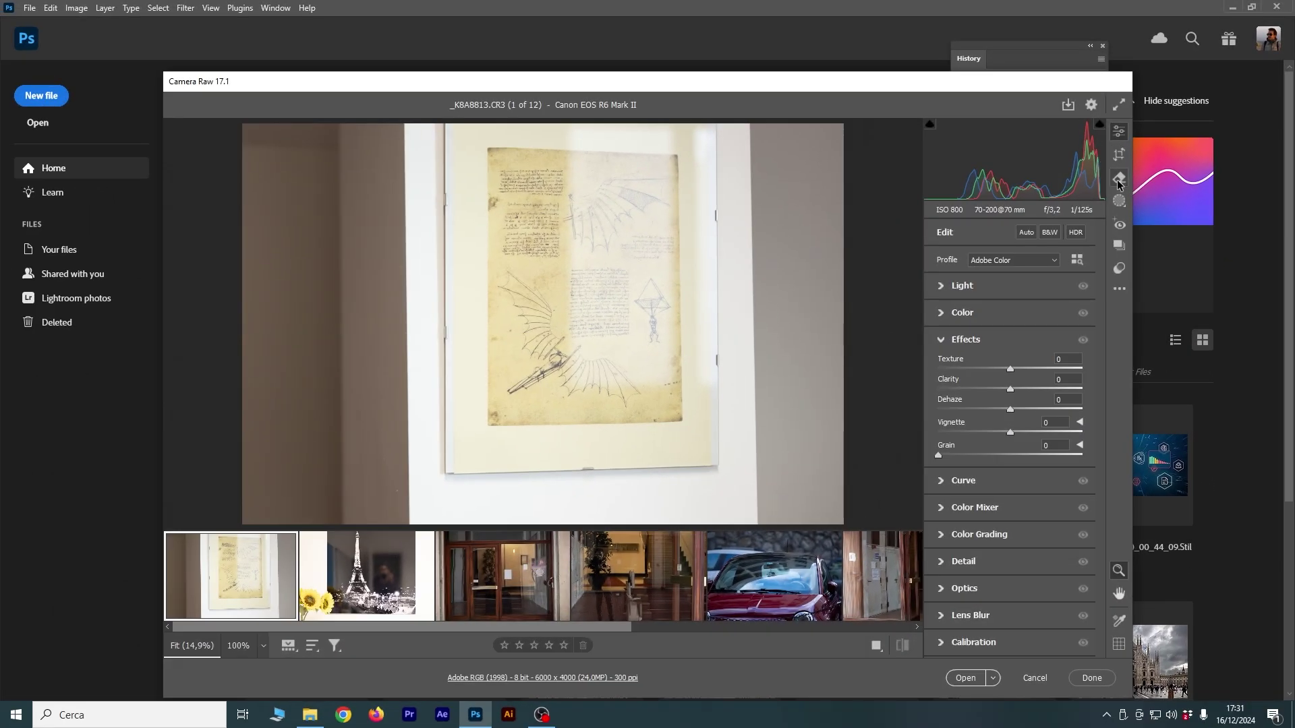
Step: Enable Distraction Removal > Reflections on the drawing photo with the amount set to 0
left_click(1117, 180)
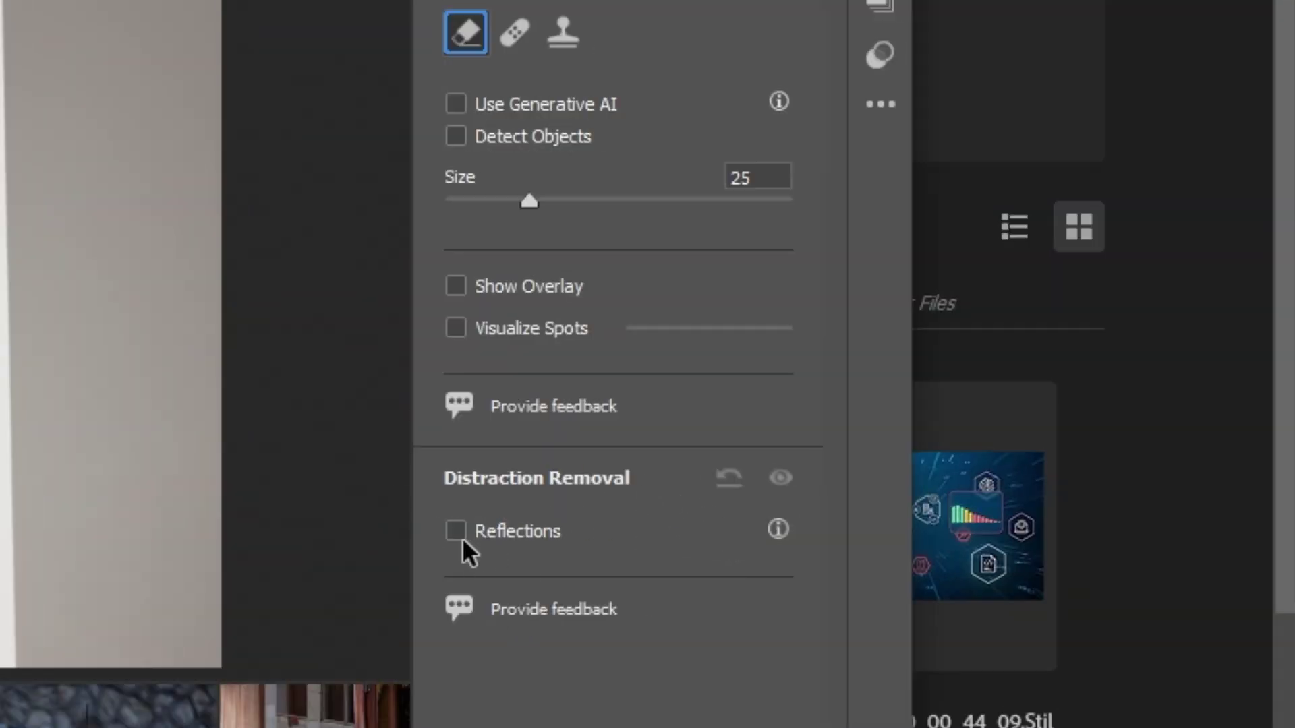
mouse_move(456, 531)
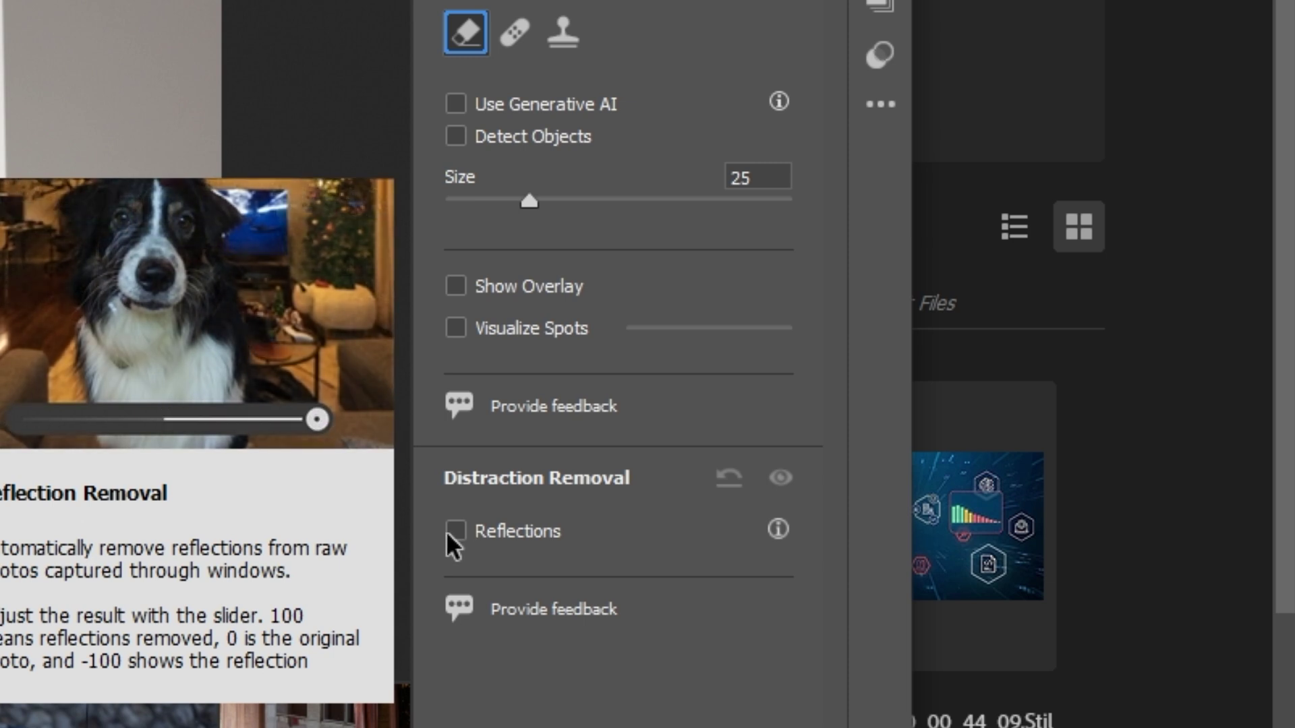
left_click(448, 532)
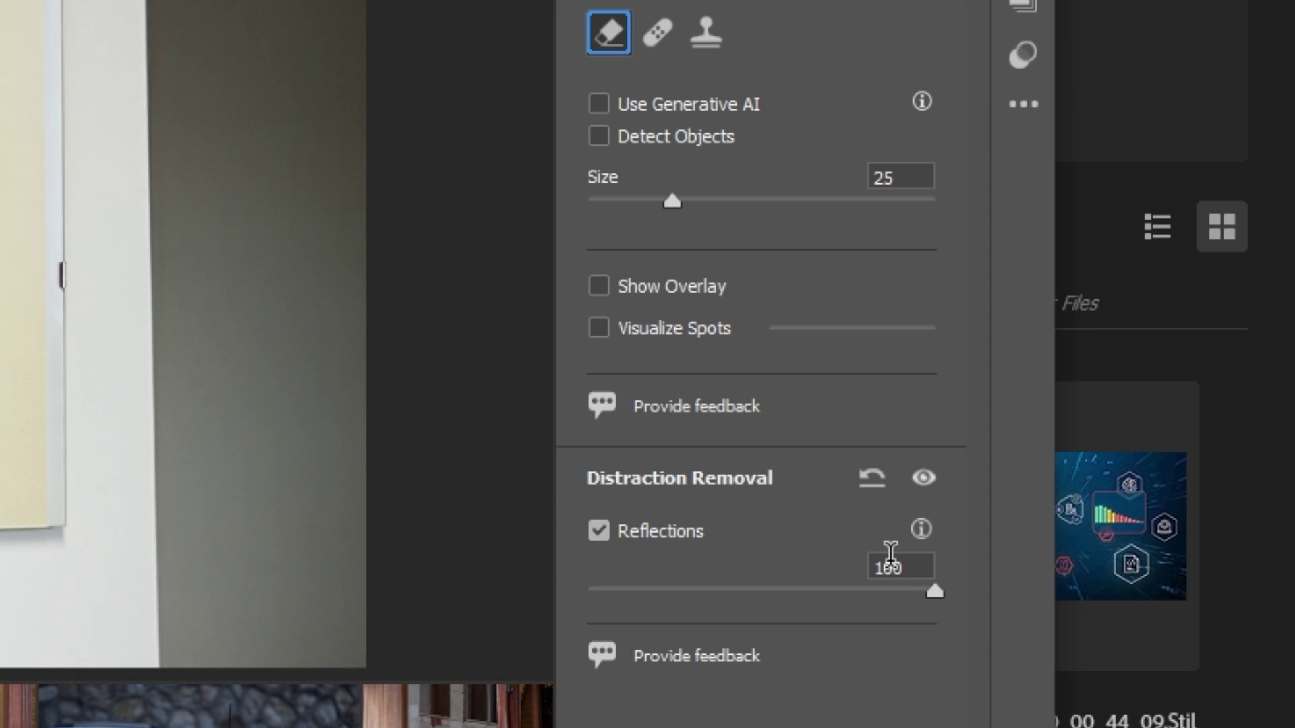
double_click(890, 554)
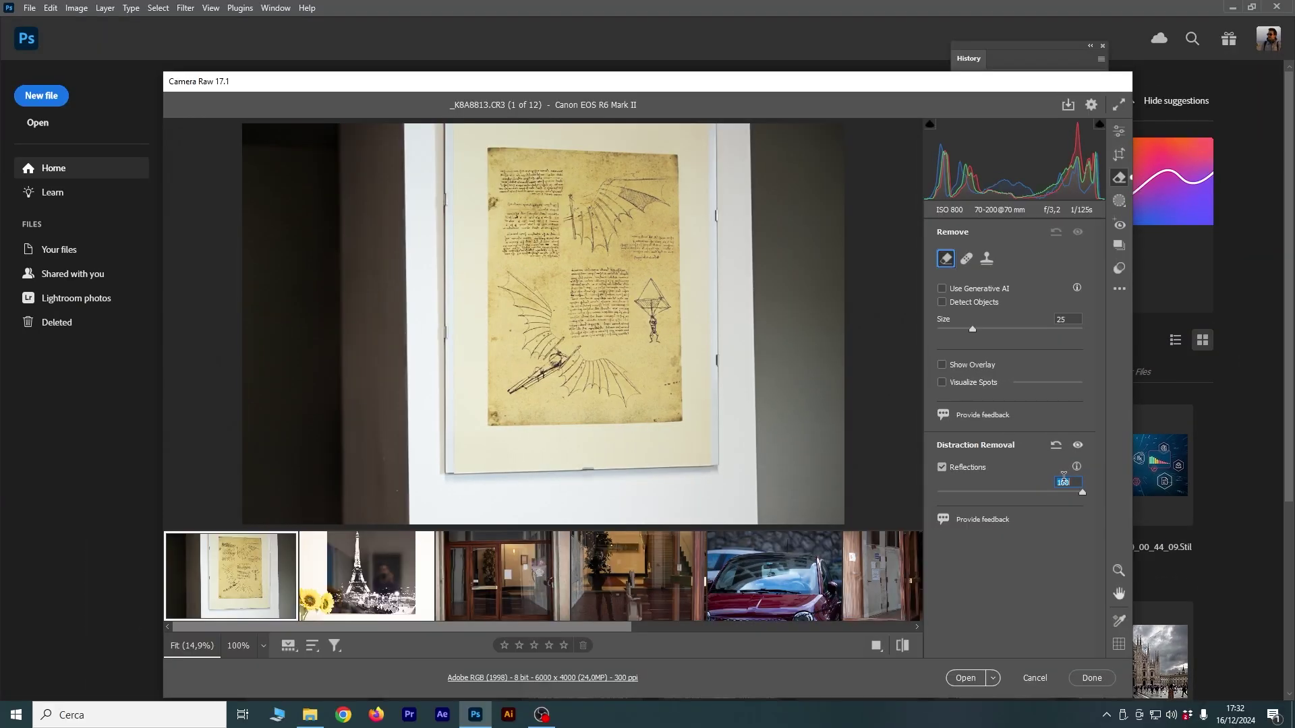
type("0")
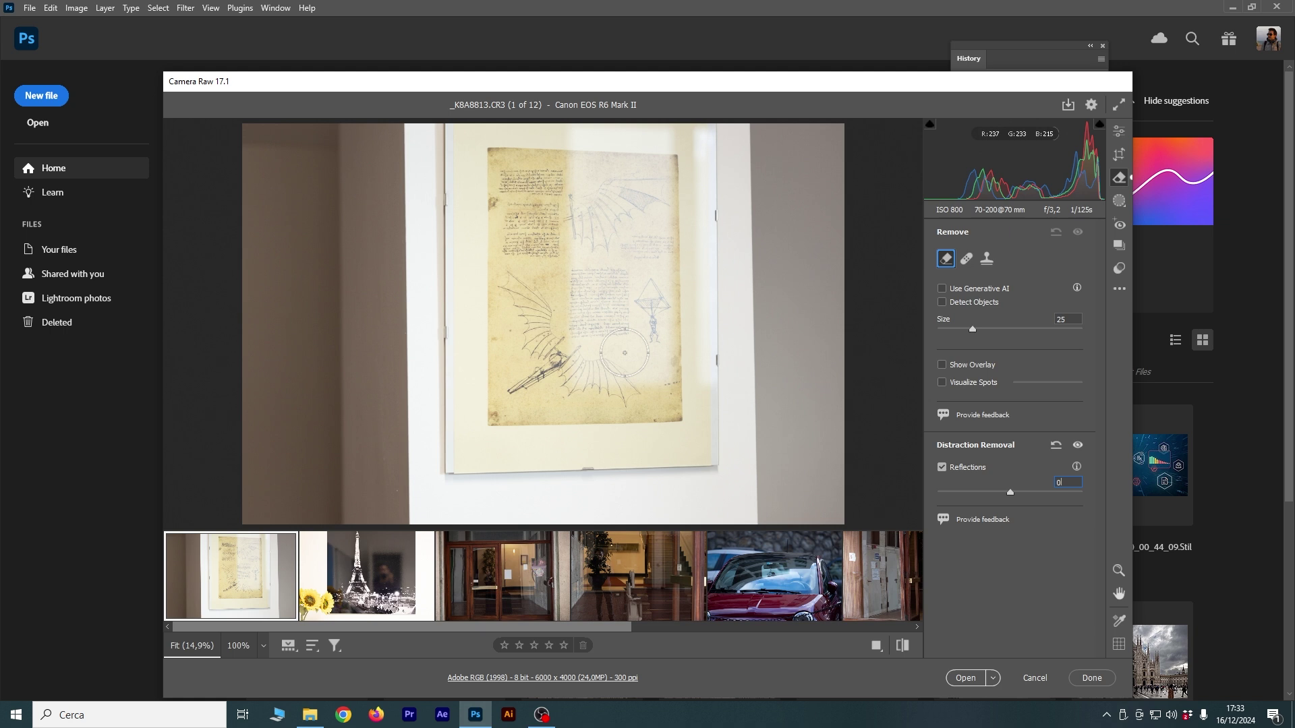
Step: Try Reflections amounts of 100 and 59, settle at 100, then advance to the Eiffel Tower photo
mouse_move(1010, 491)
left_mouse_down()
mouse_move(1139, 506)
mouse_move(1072, 493)
left_mouse_up()
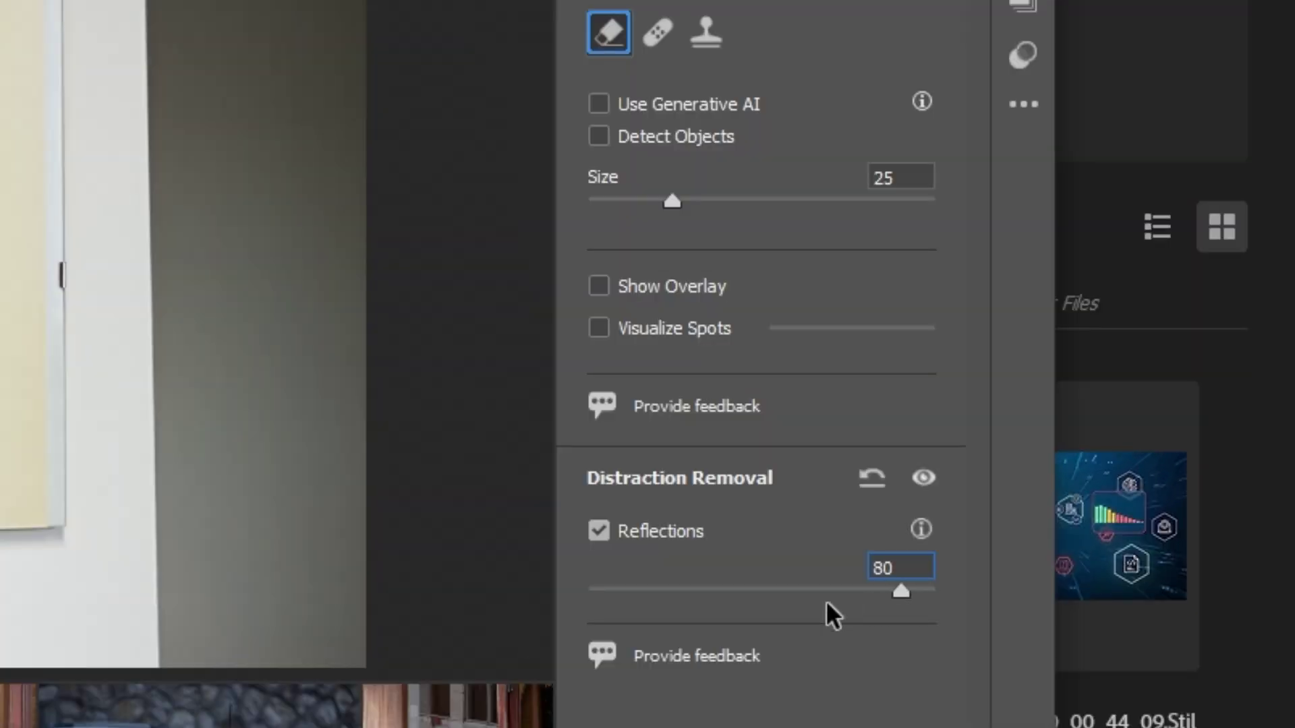
mouse_move(825, 600)
left_mouse_down()
mouse_move(863, 602)
mouse_move(1016, 497)
mouse_move(877, 500)
left_mouse_up()
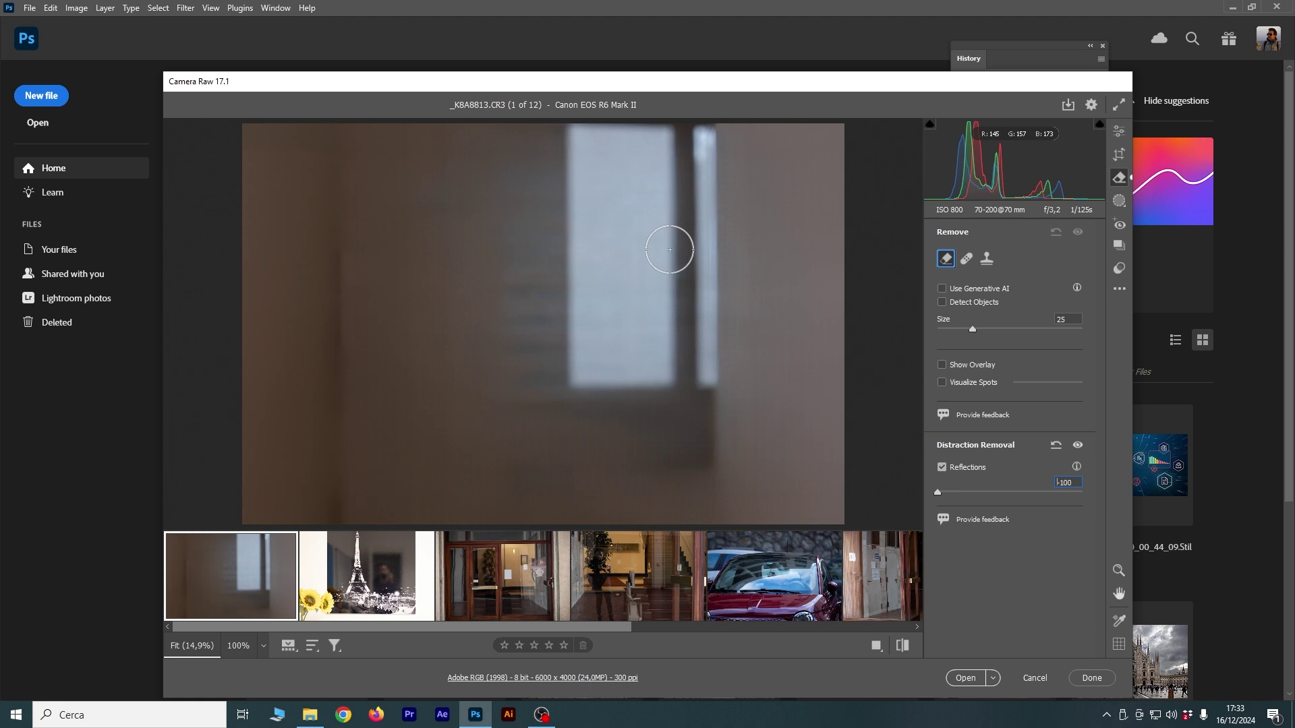
key("Delete")
key("Return")
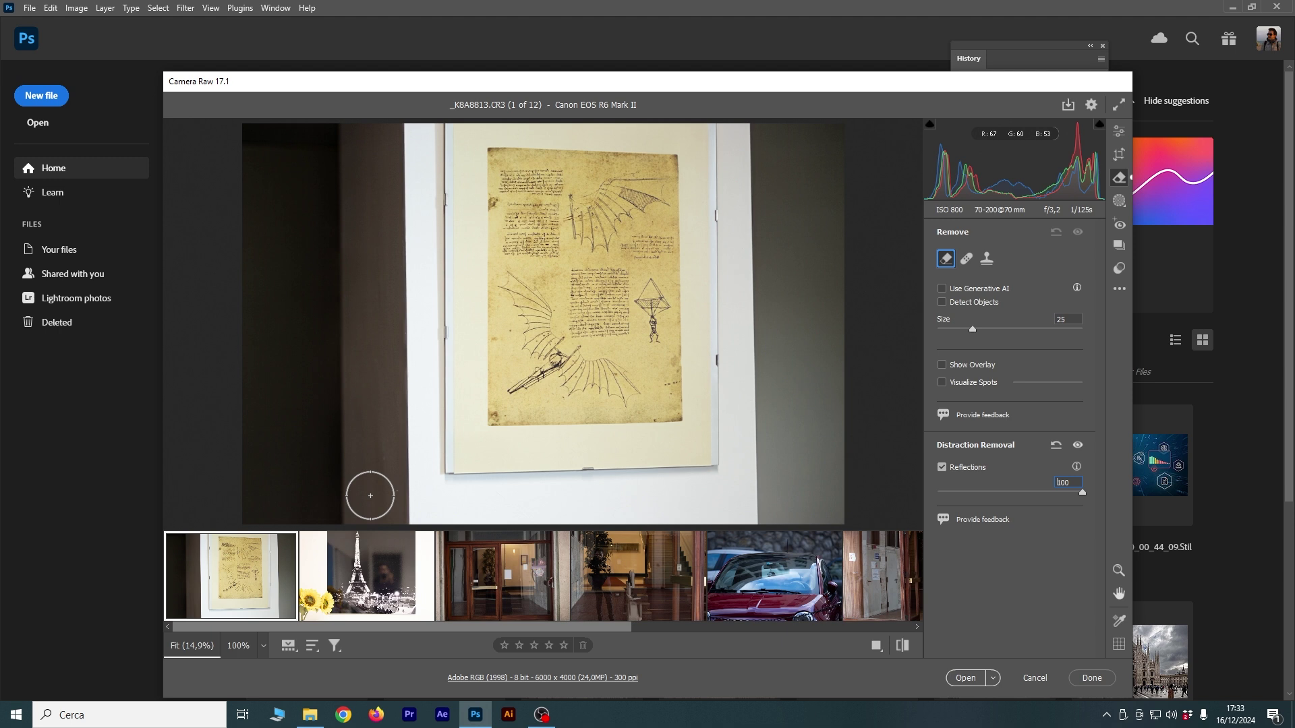
mouse_move(633, 577)
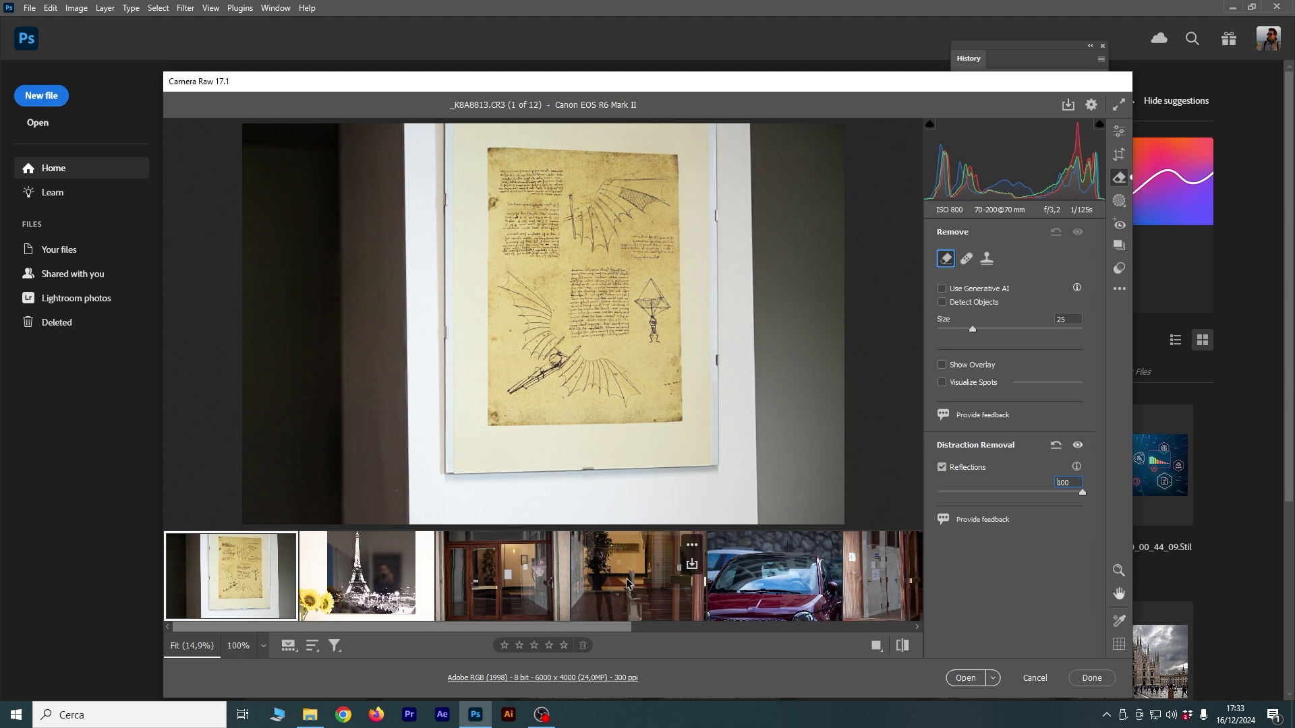
key("Right")
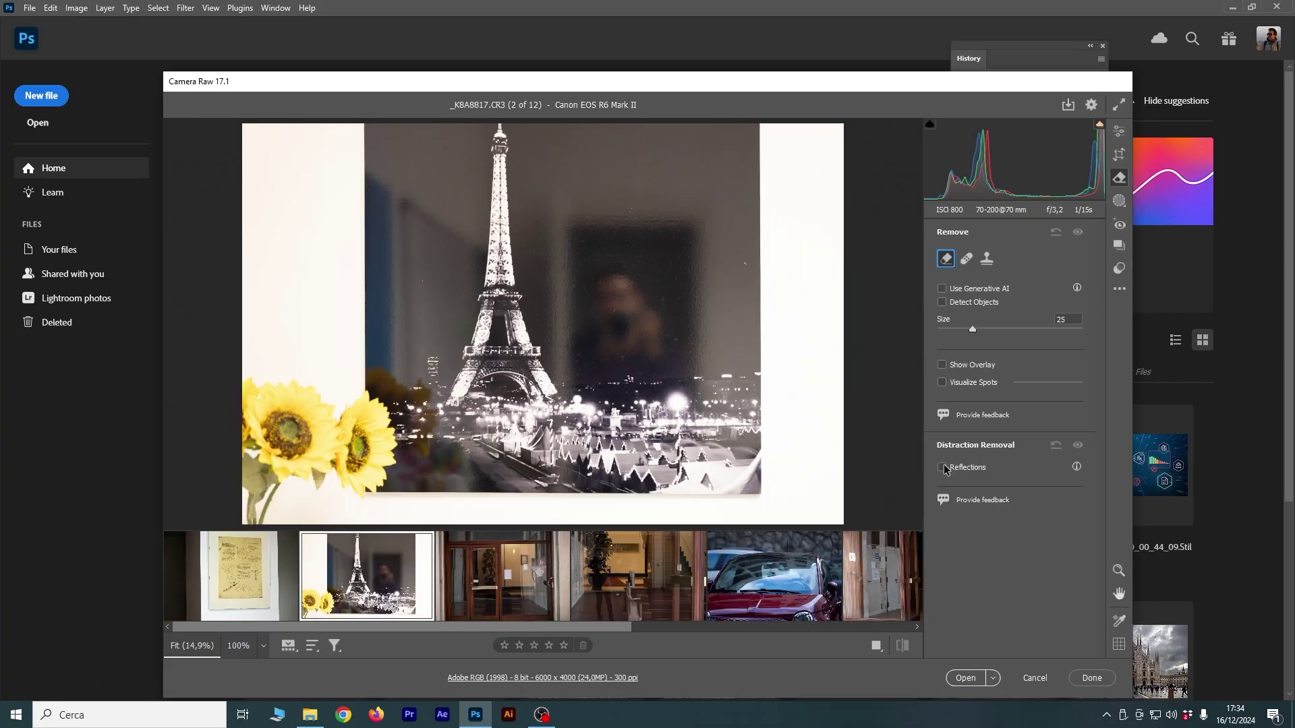
Step: Remove the Eiffel Tower photo's reflections at 100, comparing on and off, then open the lobby staircase photo
left_click(942, 468)
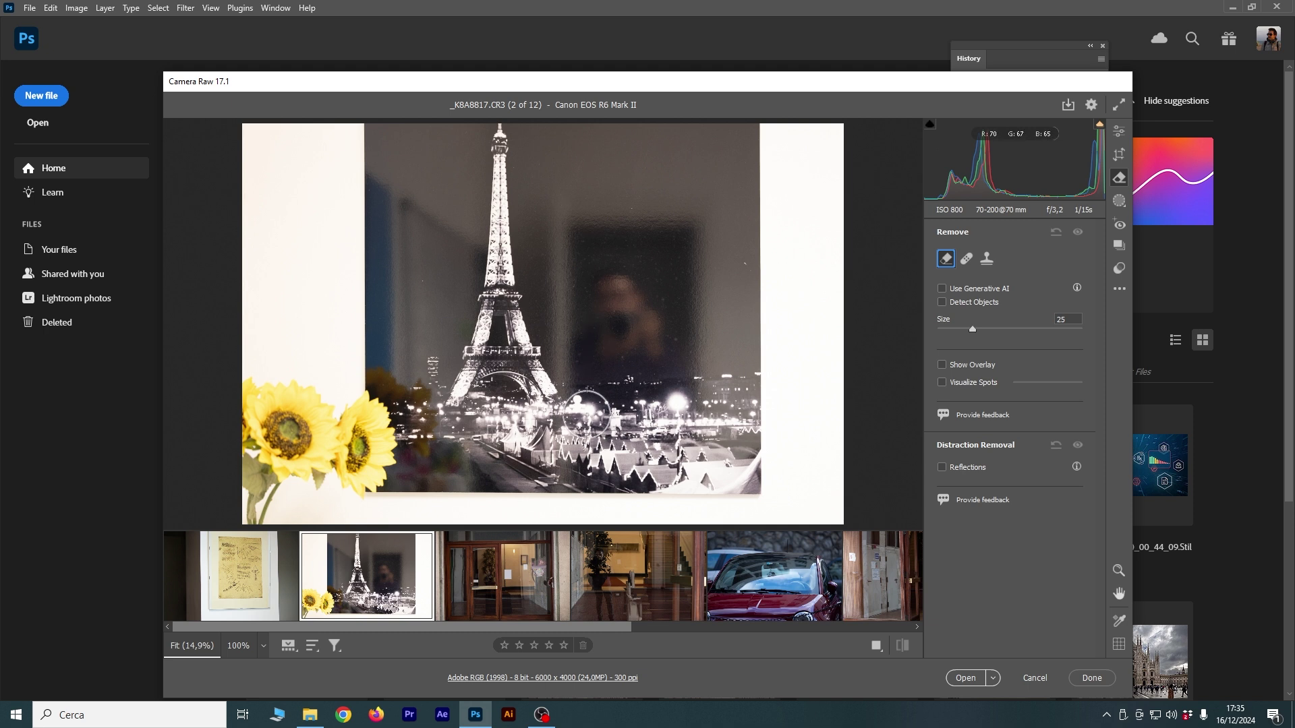
left_click(942, 467)
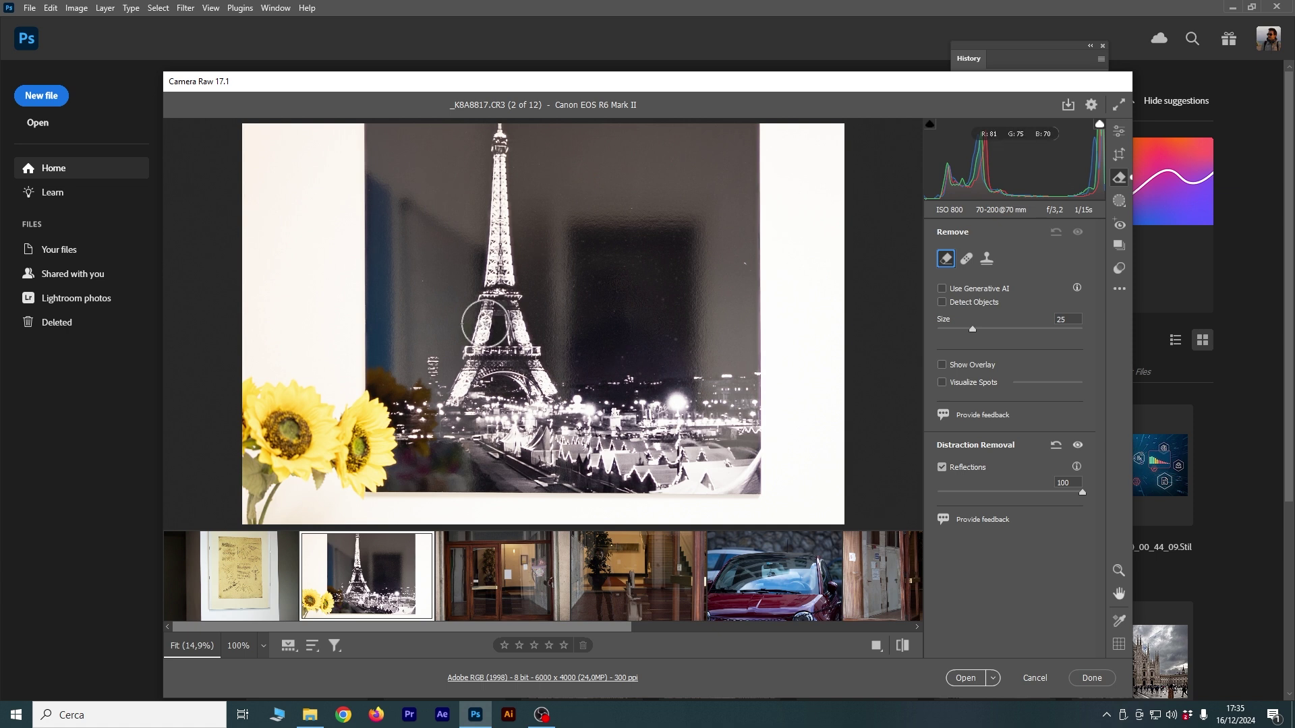
left_click(942, 467)
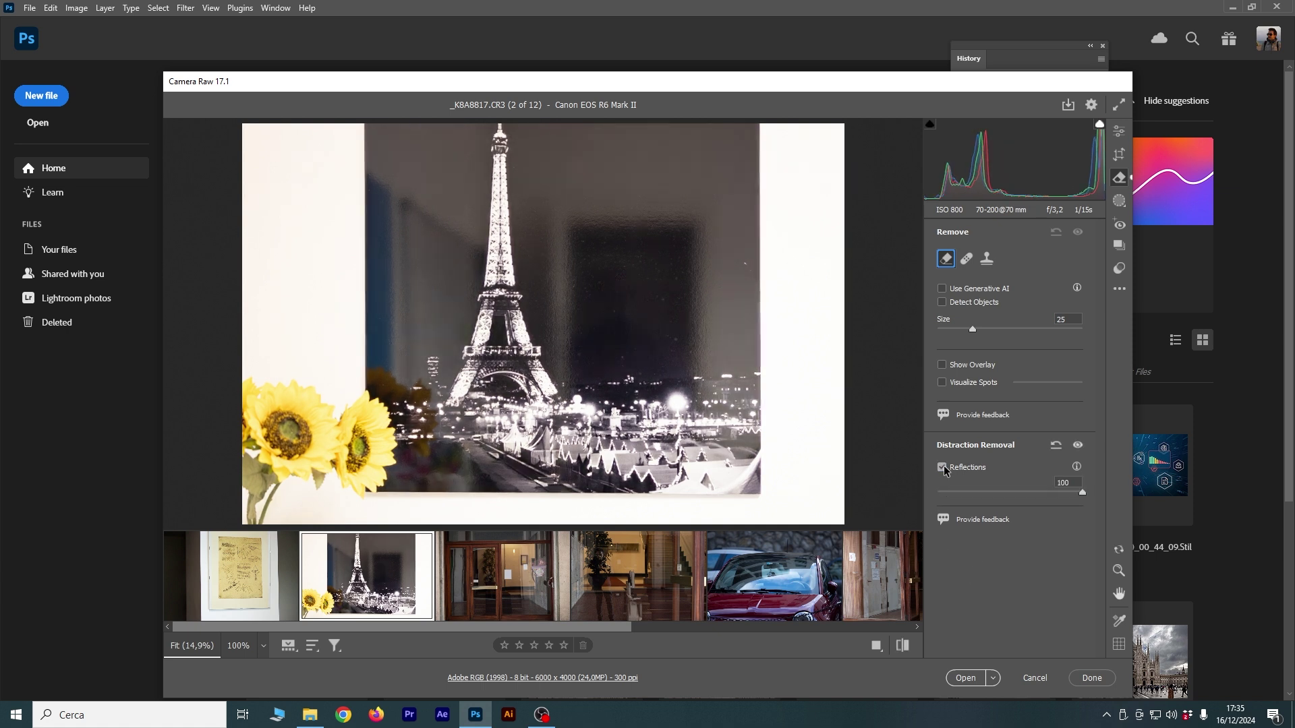
left_click(942, 467)
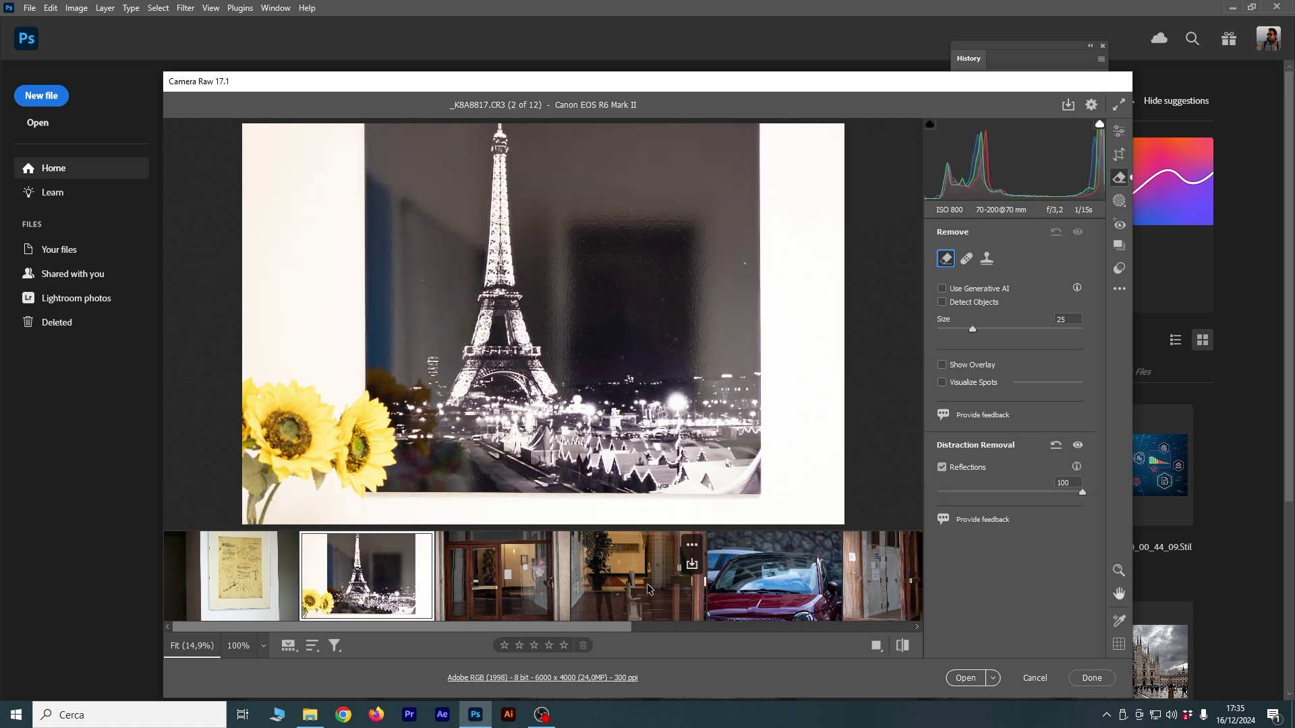
left_click(618, 597)
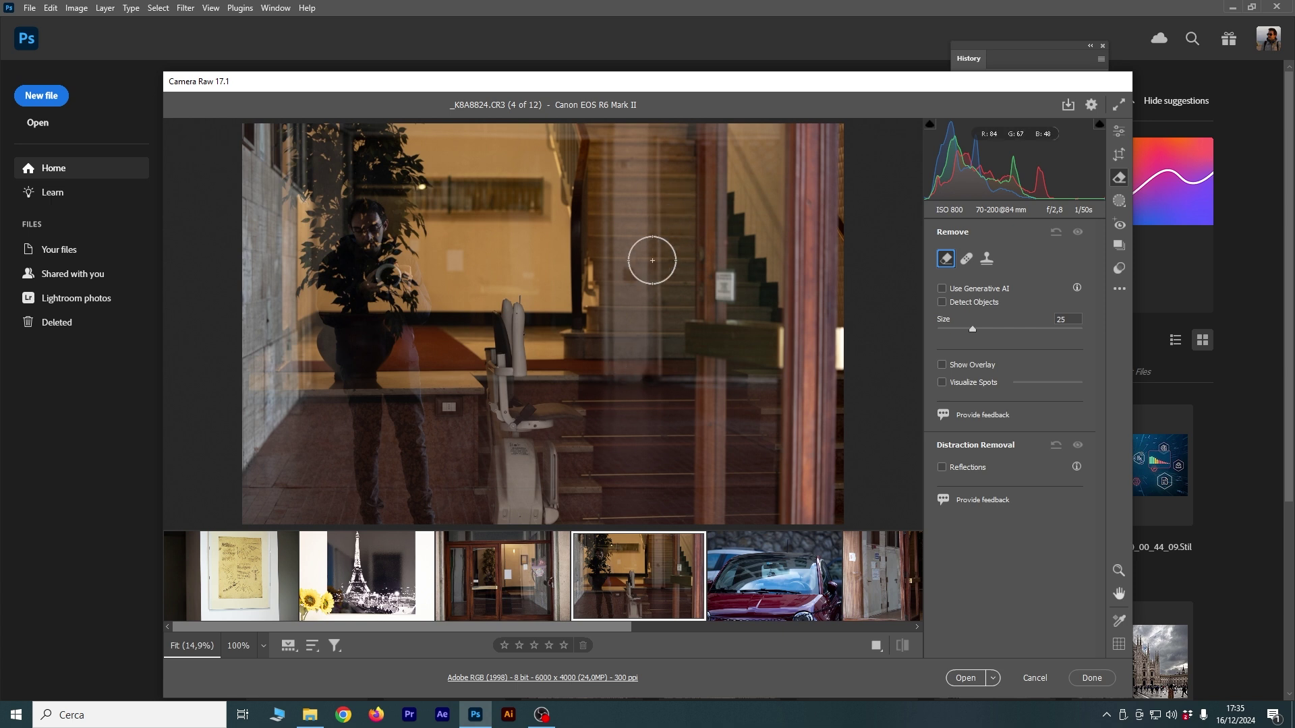
Step: Toggle Reflections removal on the lobby staircase photo to compare, leaving it at 100
left_click(941, 467)
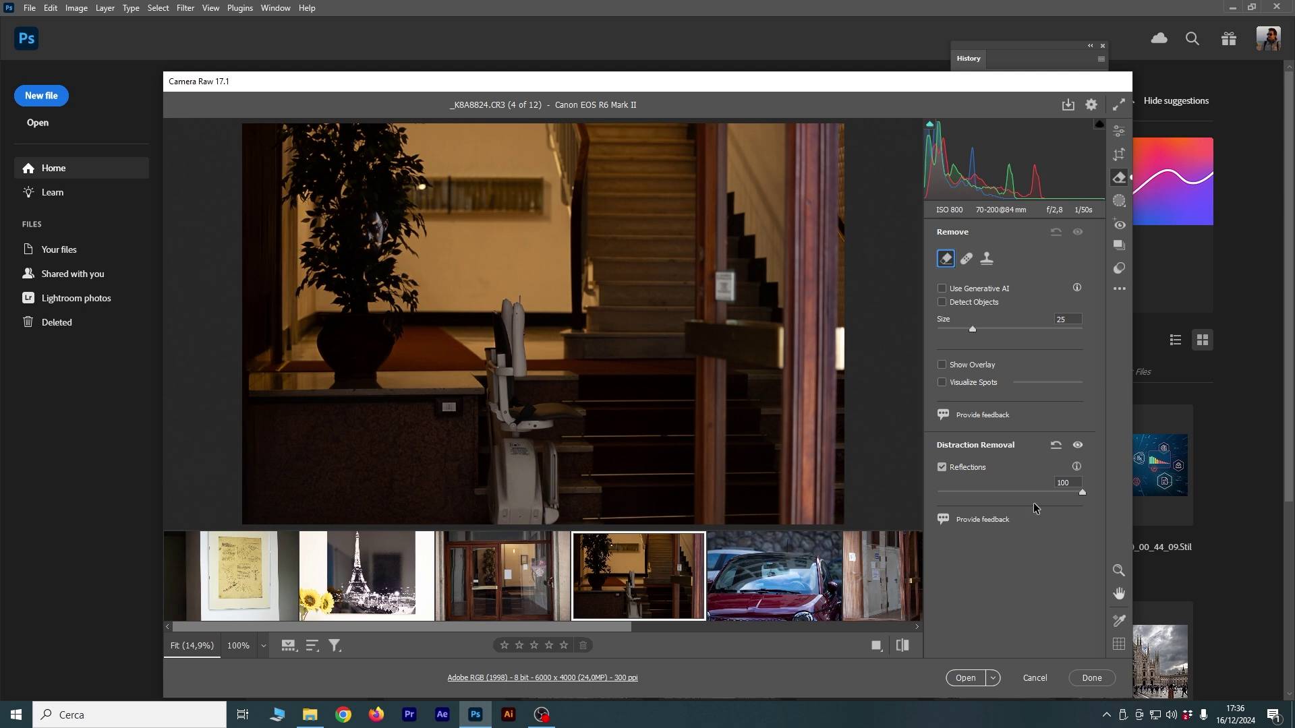
left_click(942, 467)
left_click(942, 467)
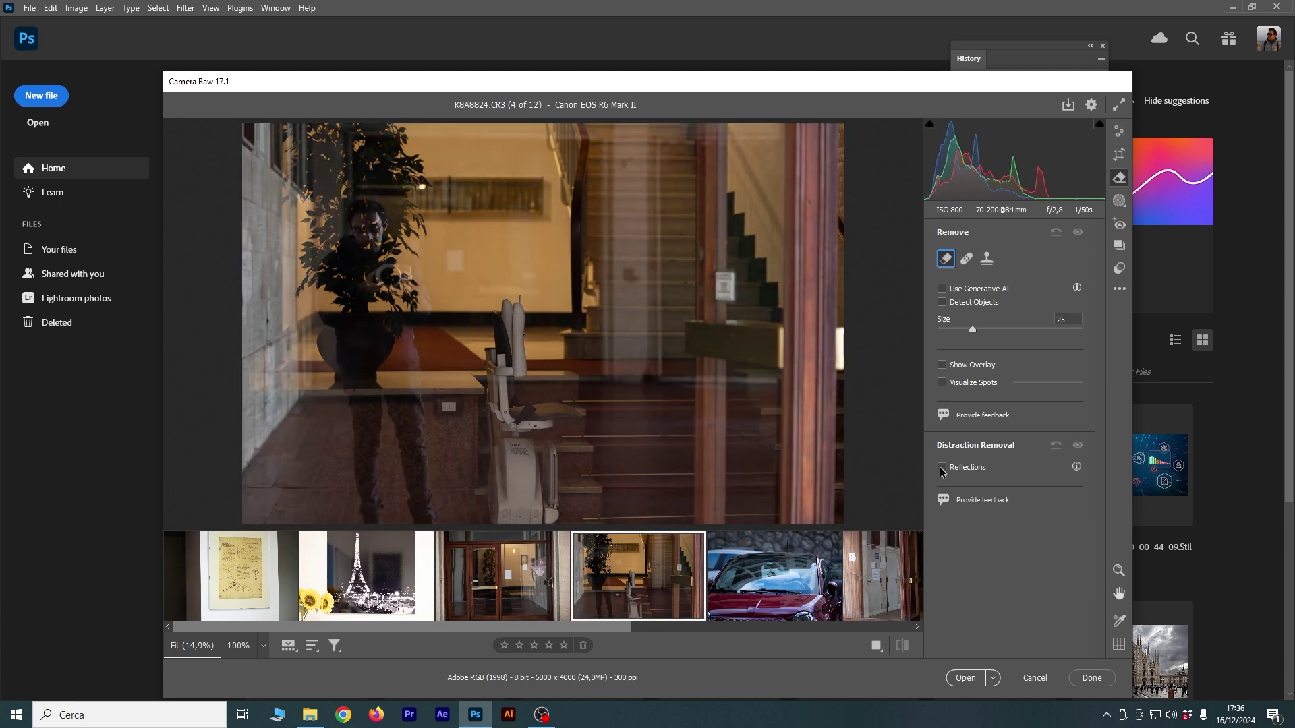
left_click(942, 467)
left_click(942, 467)
left_click(942, 468)
left_click(942, 467)
left_click(942, 467)
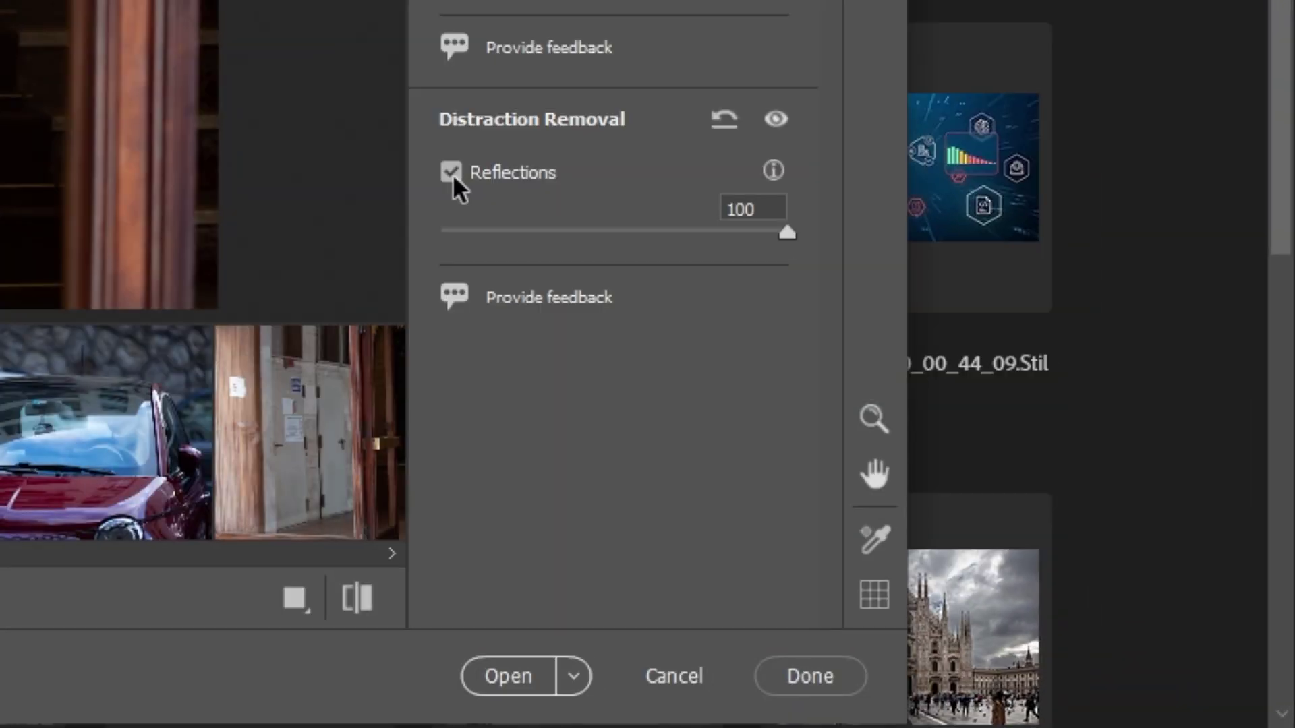
Step: Compare the lobby photo's reflection removal at different amounts, including -100, 59 and 25
left_click(452, 177)
left_click(452, 177)
left_click_drag(777, 240, 716, 245)
left_click_drag(1052, 494, 937, 494)
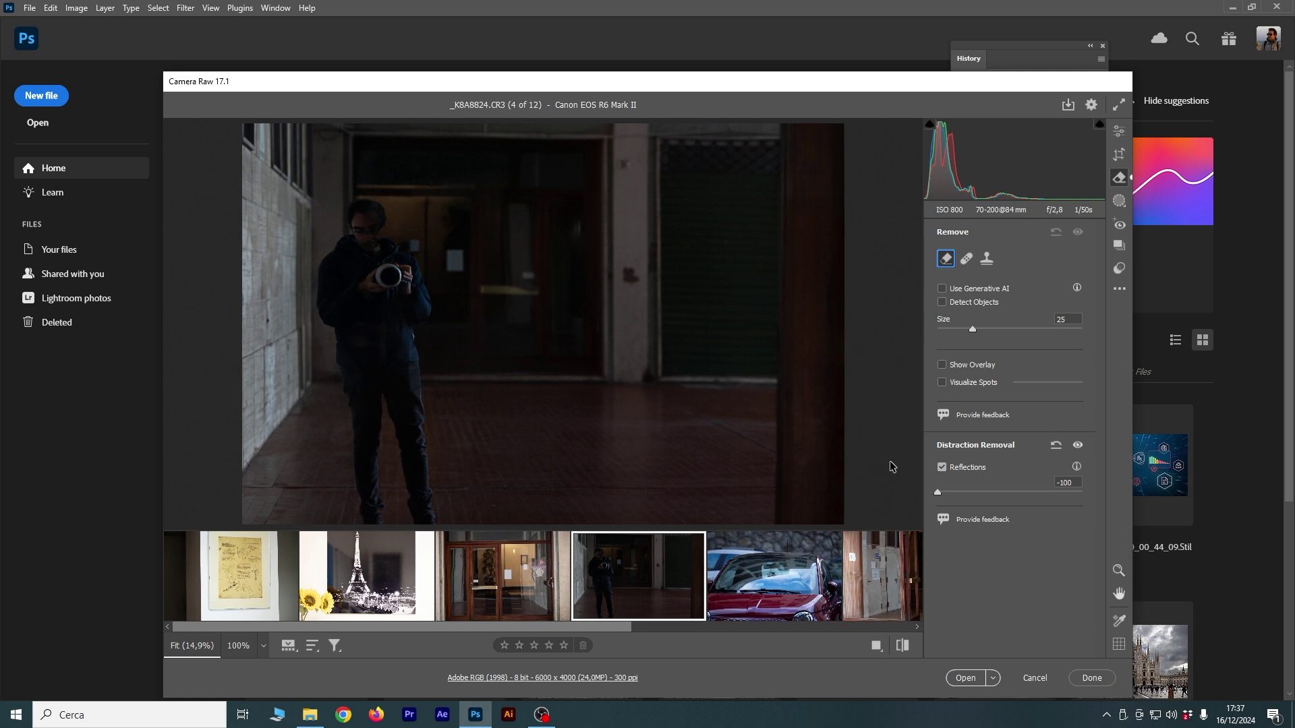
left_click_drag(937, 491, 1105, 497)
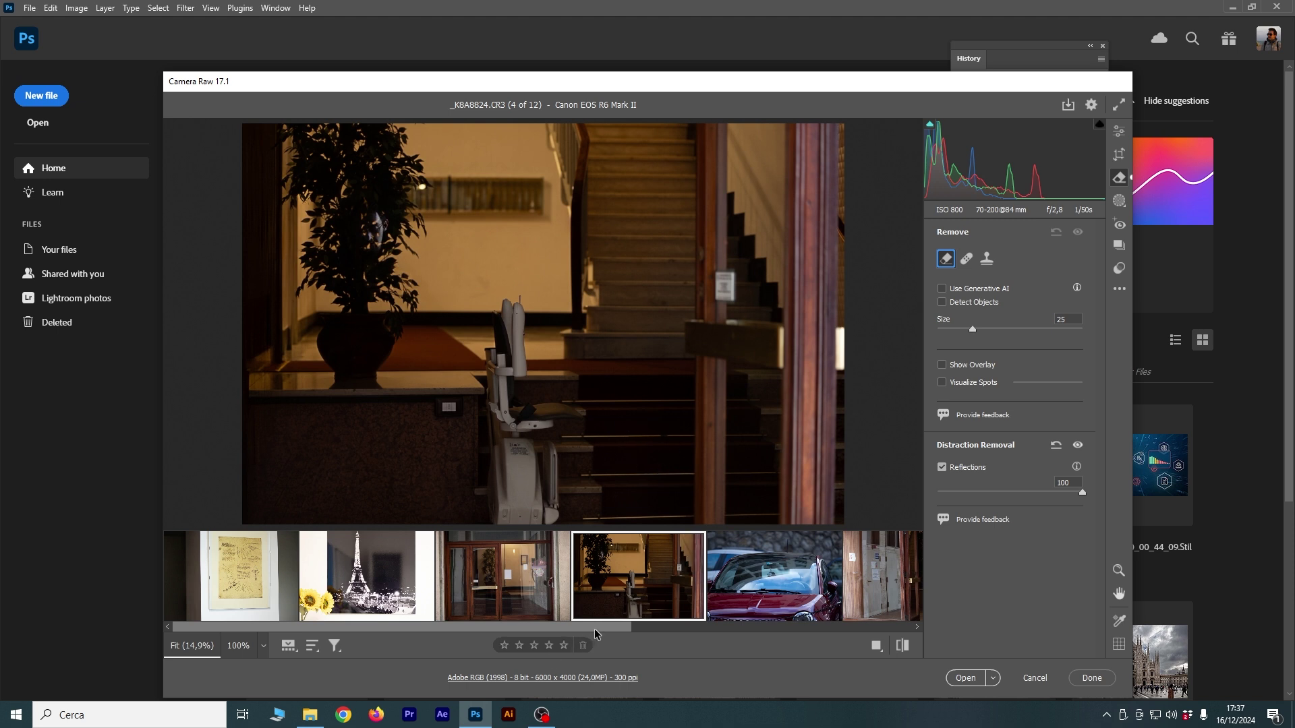
Step: Bring up the _K8A8819 glass entrance door photo from the filmstrip
left_click_drag(594, 628, 720, 668)
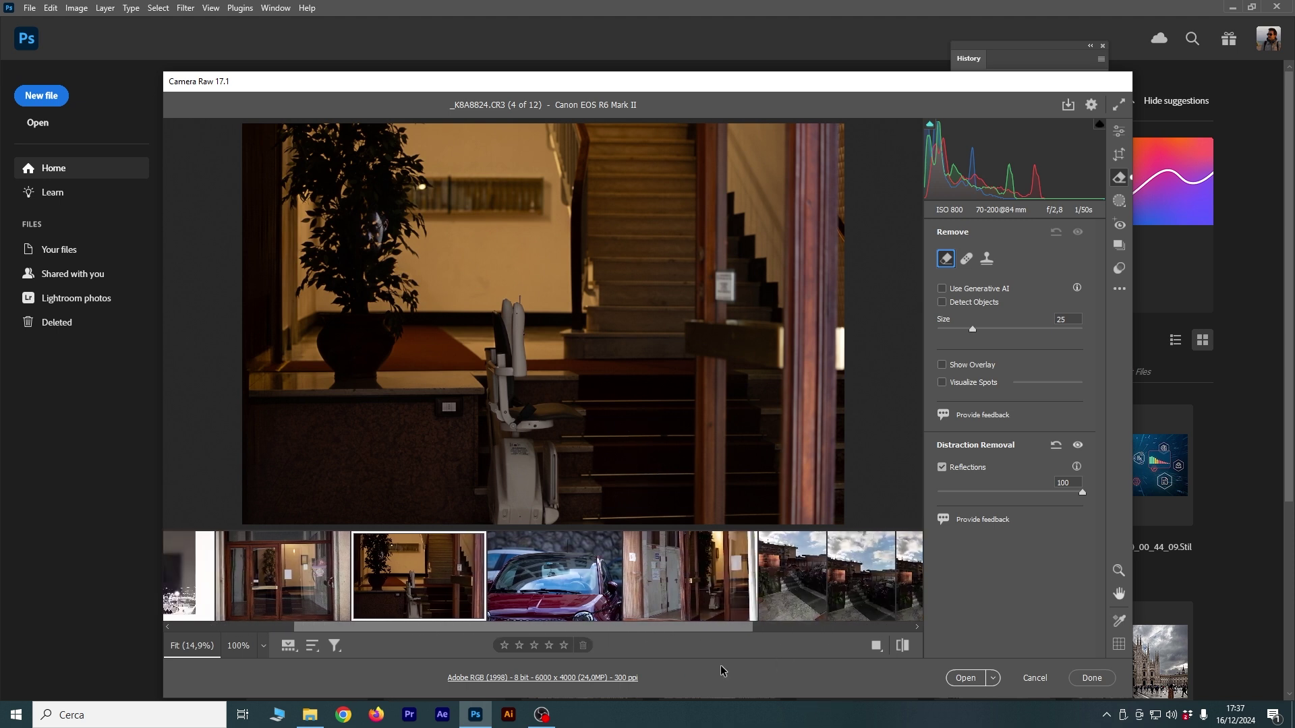
scroll(432, 586, "up", 2)
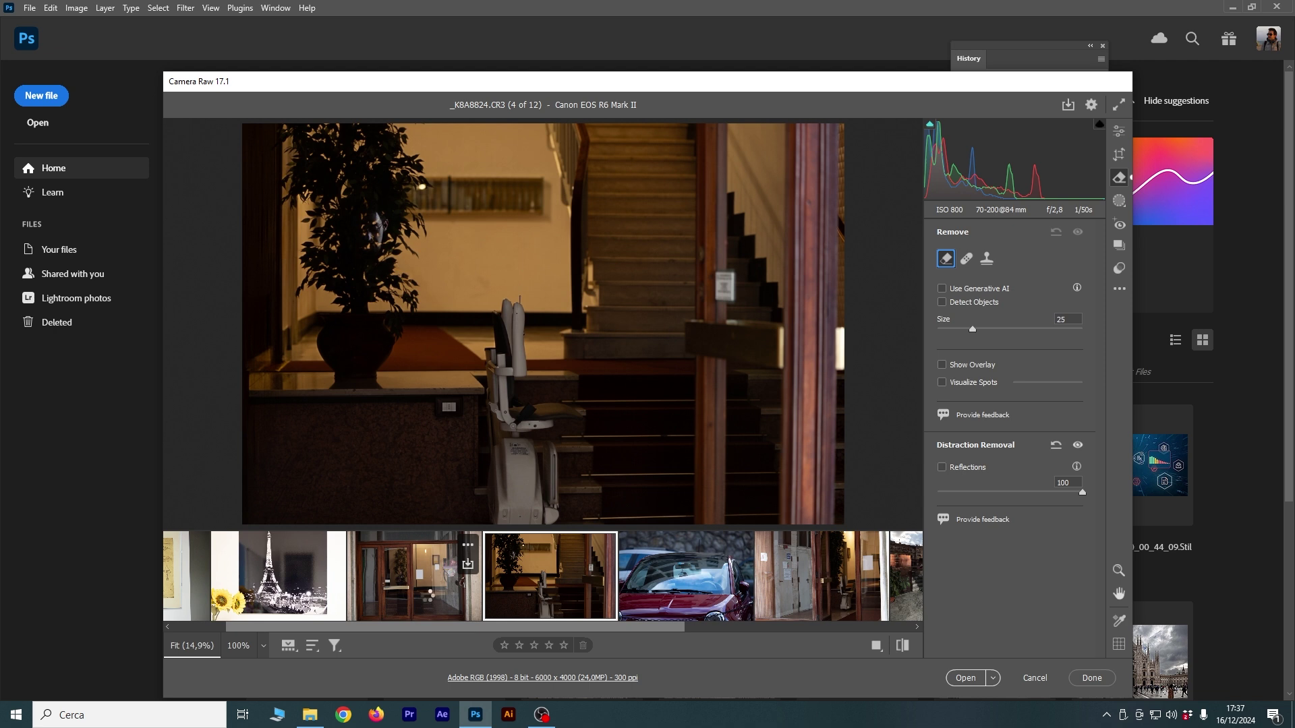
left_click(435, 592)
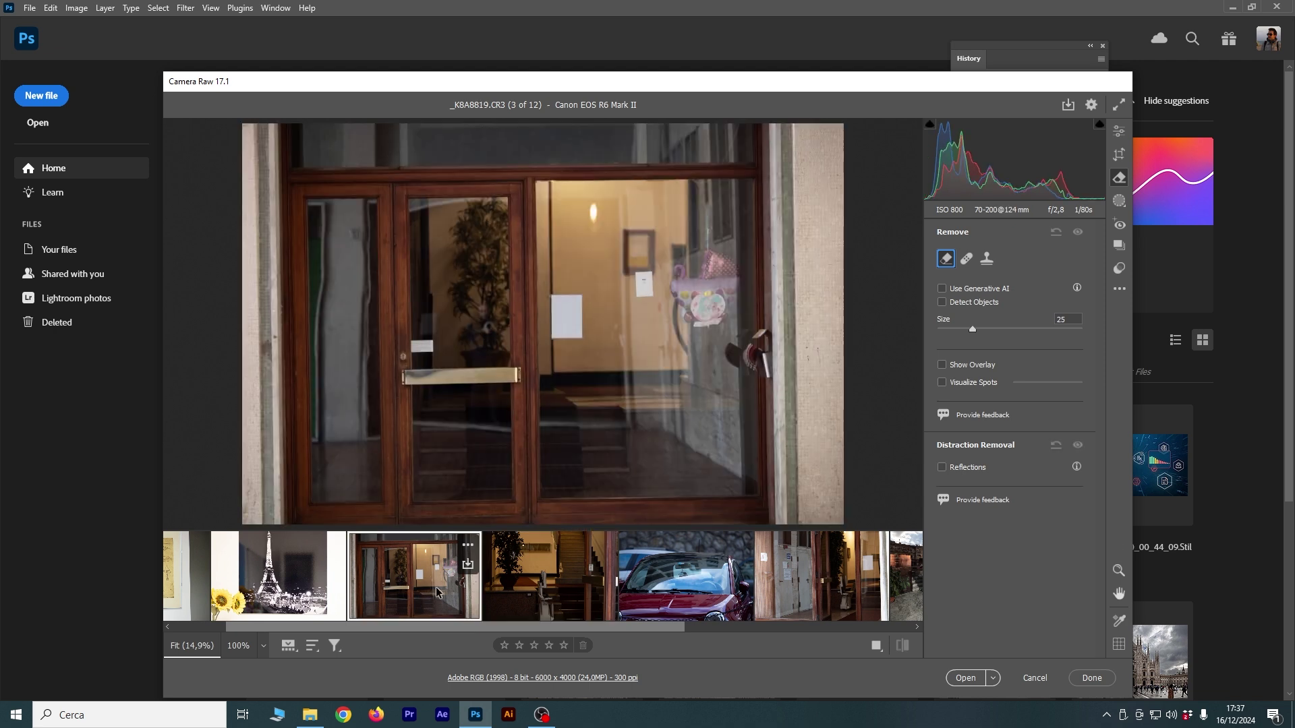
Step: Compare the glass door photo with and without Reflections removal at 100, then open the red car photo
left_click(942, 468)
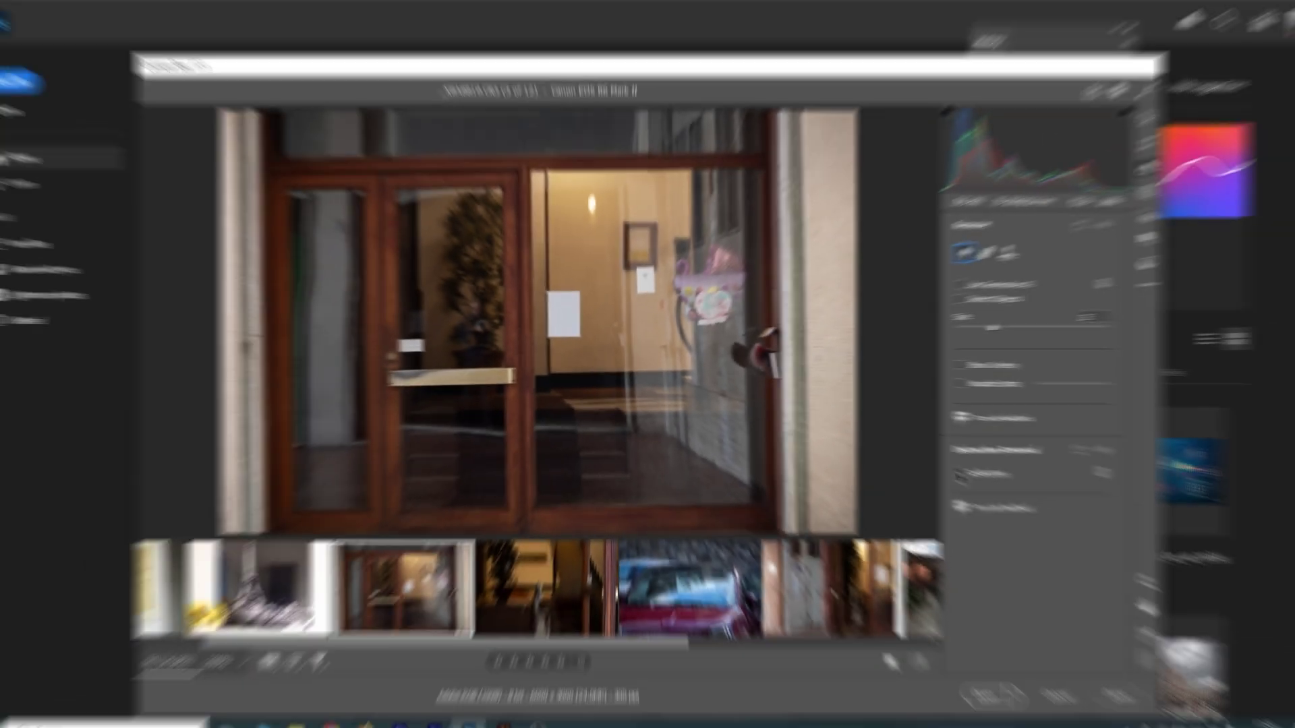
left_click(942, 467)
left_click(942, 467)
left_click(942, 468)
left_click(942, 467)
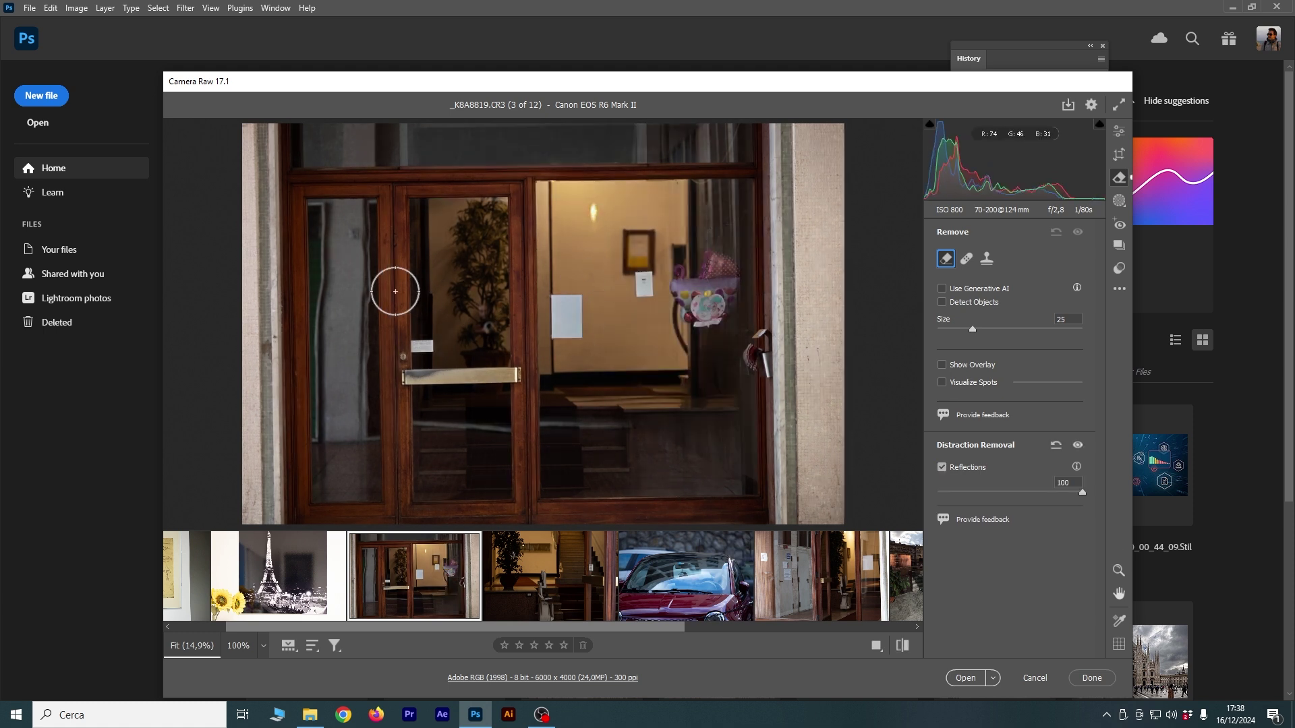
left_click(942, 467)
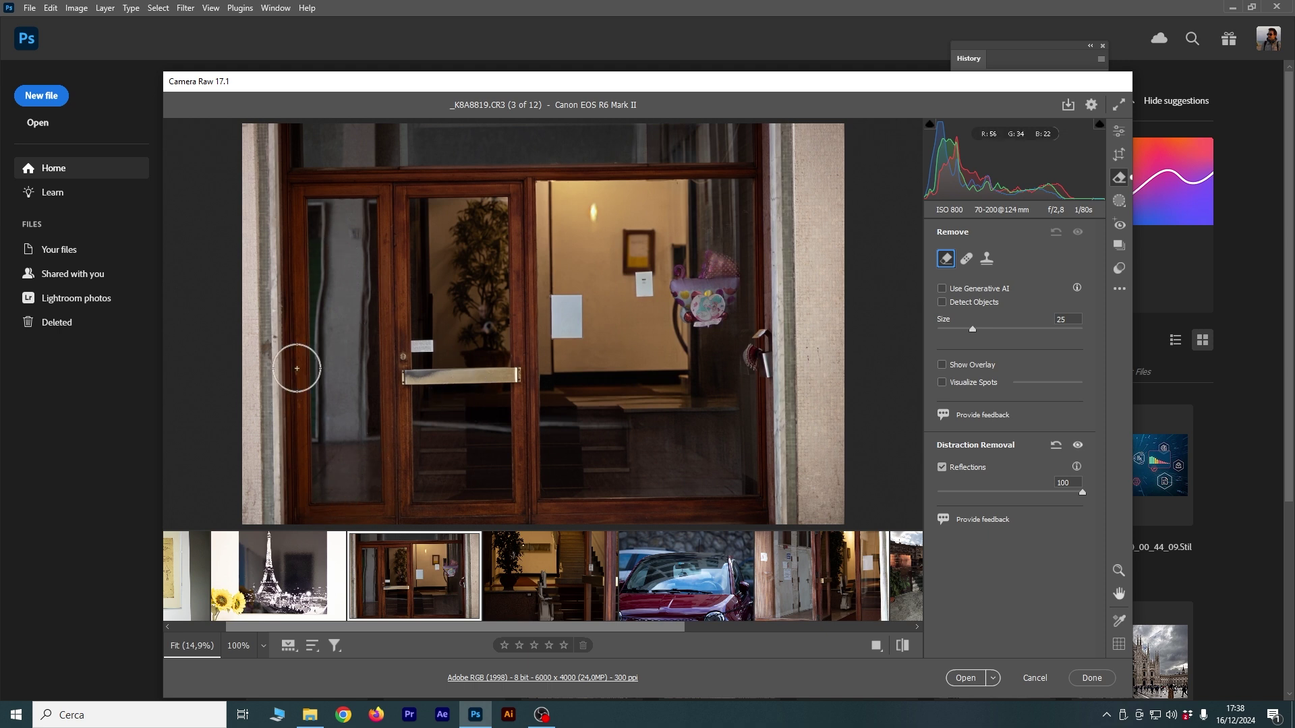
left_click(942, 467)
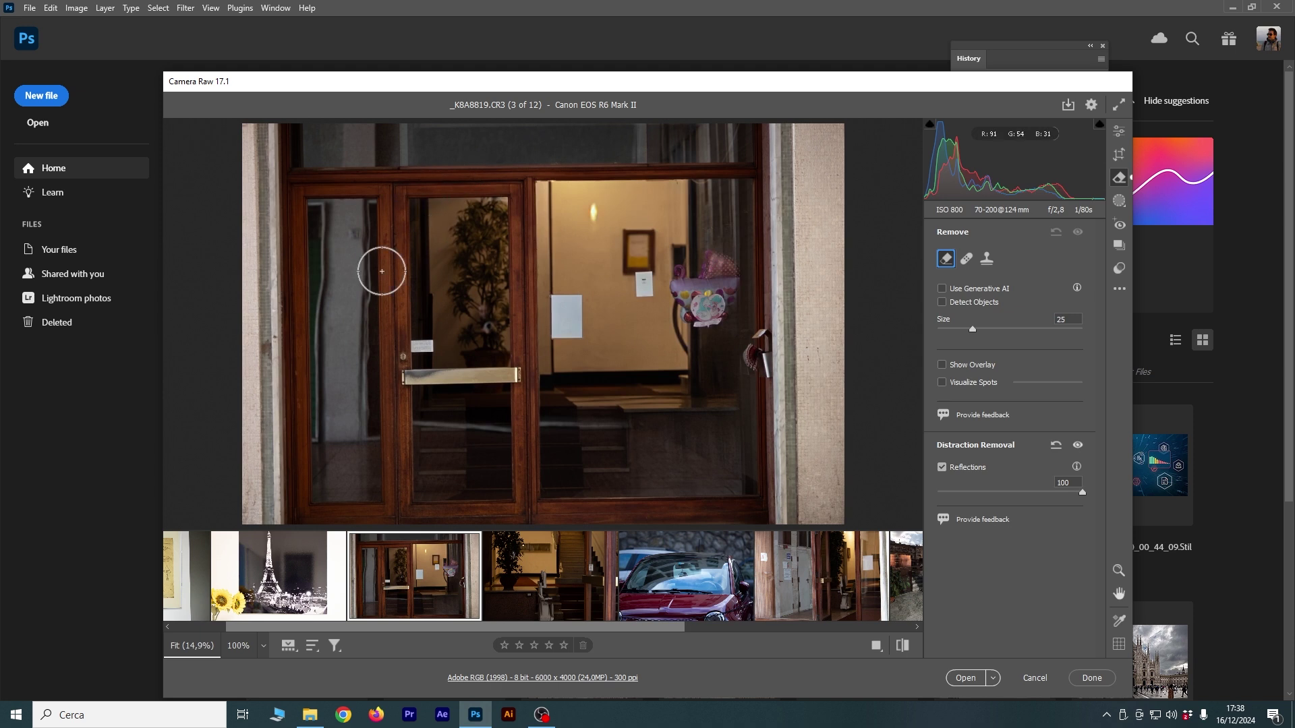
left_click(942, 468)
left_click(942, 468)
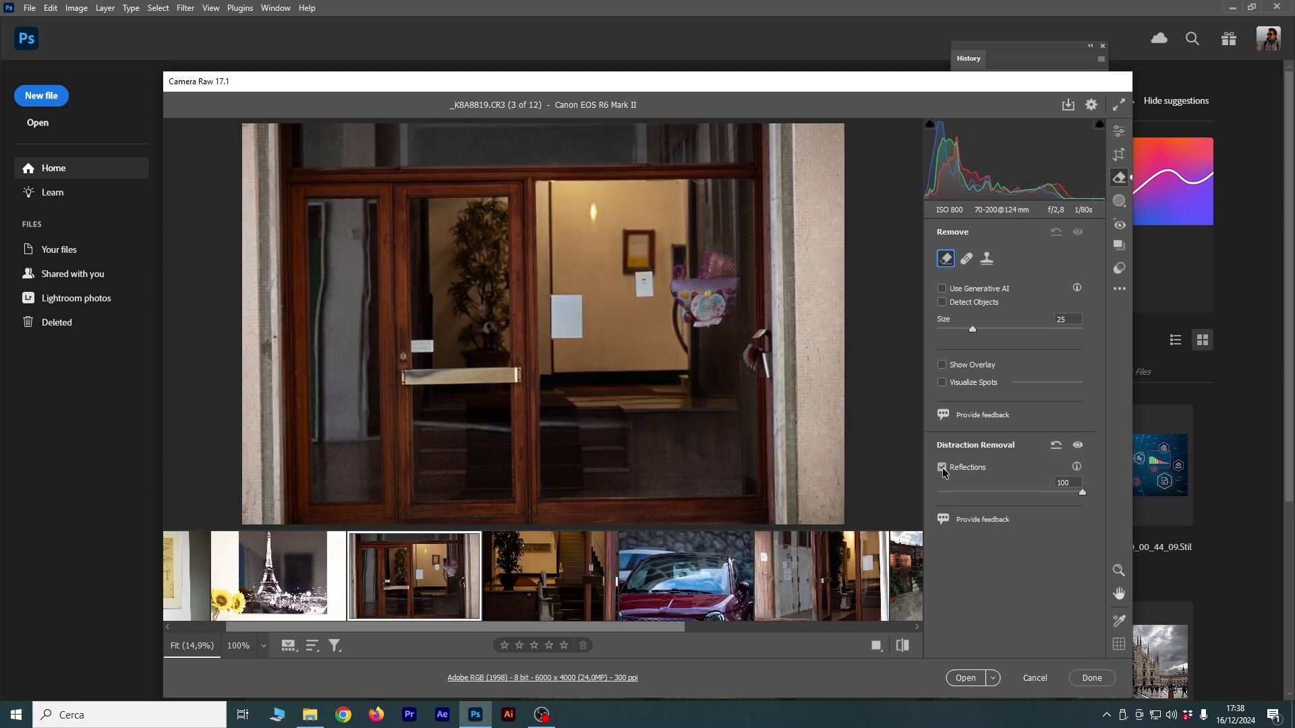
left_click(942, 467)
left_click(942, 467)
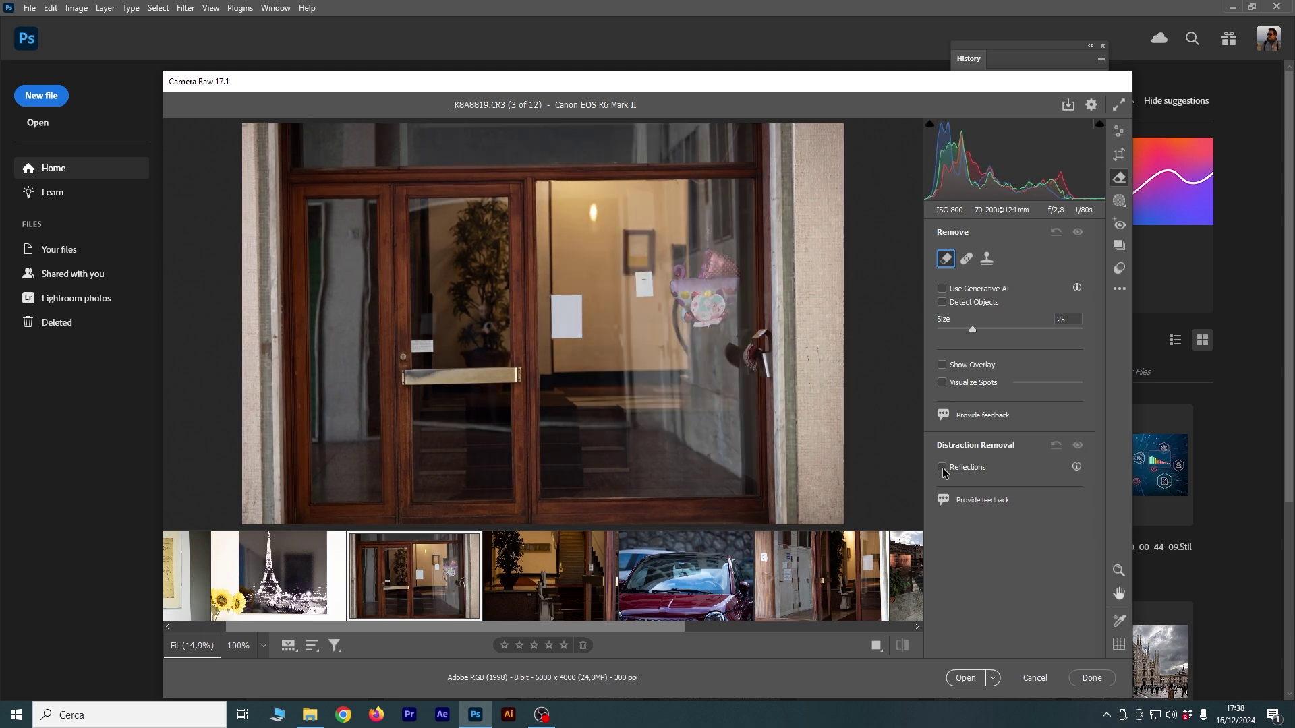
left_click_drag(510, 627, 683, 642)
left_click(405, 594)
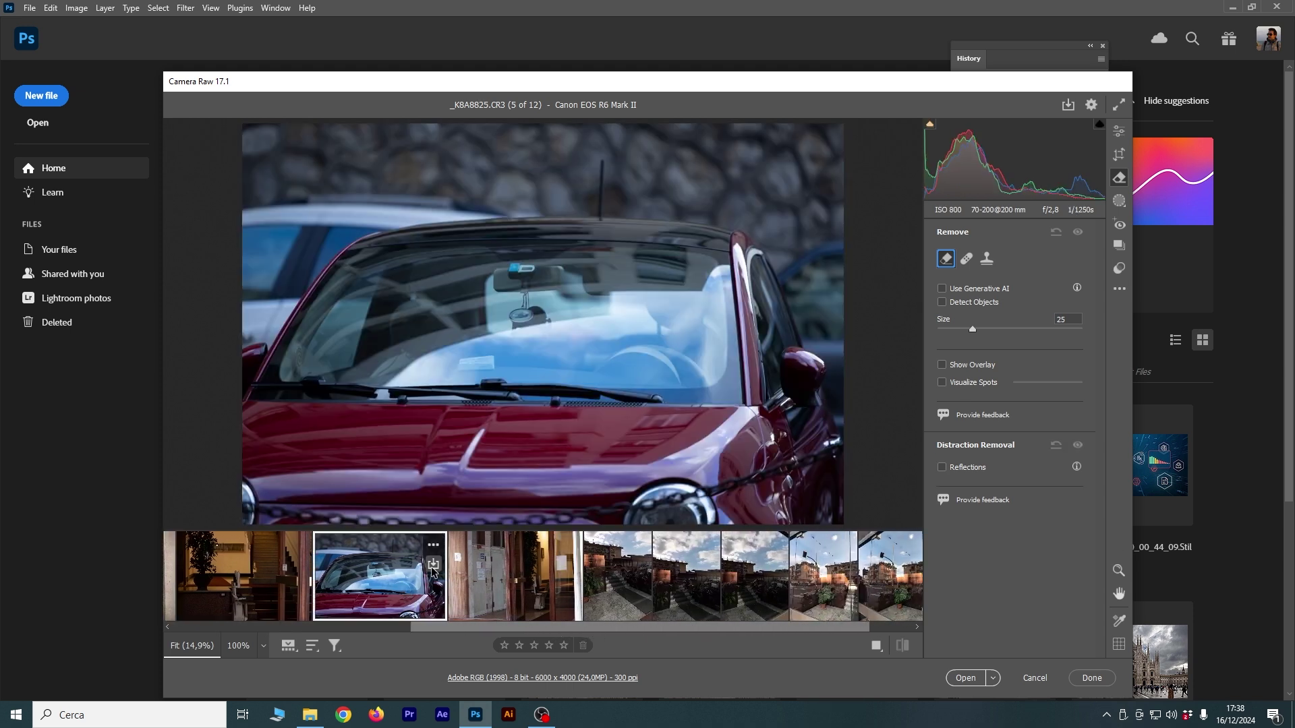
Step: Clear the red car's windshield reflections at 100, toggling once to compare with the original
left_click(942, 467)
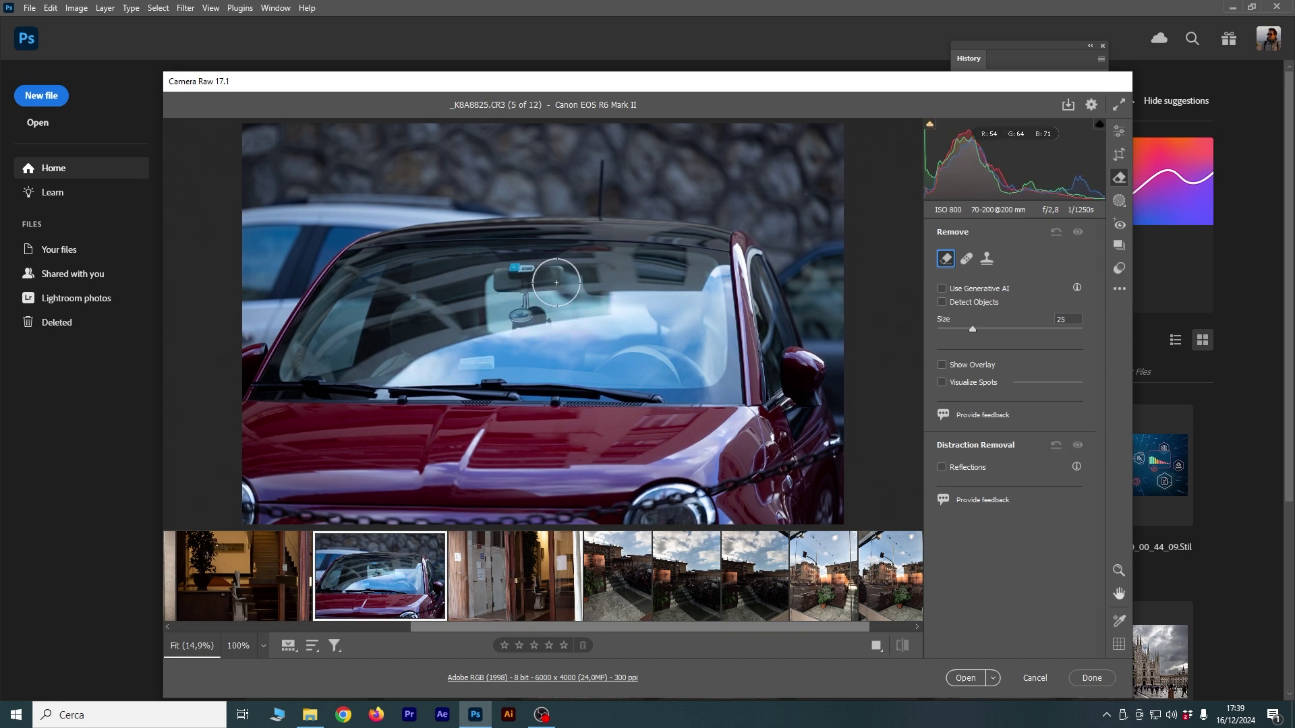
left_click(942, 467)
left_click(942, 467)
left_click(942, 467)
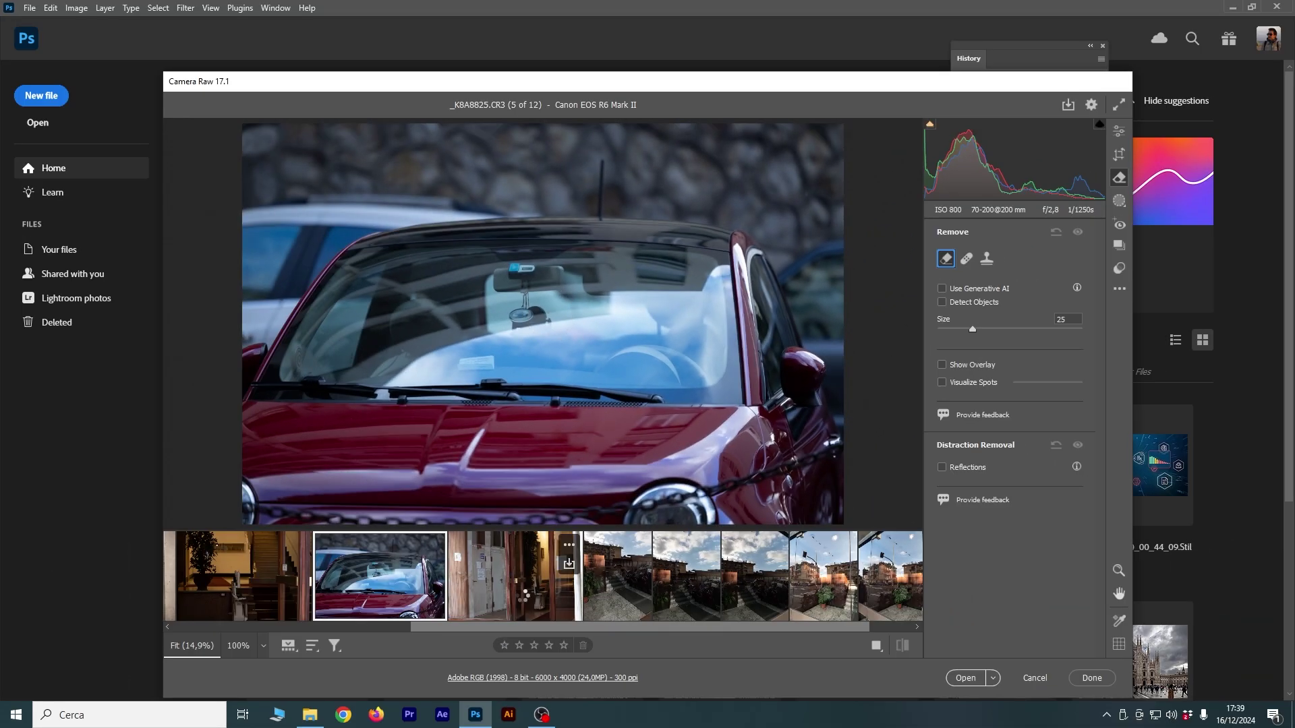
Step: Open the street-view photo (11 of 12) and apply Reflections removal at 100, comparing with the original
left_click(509, 597)
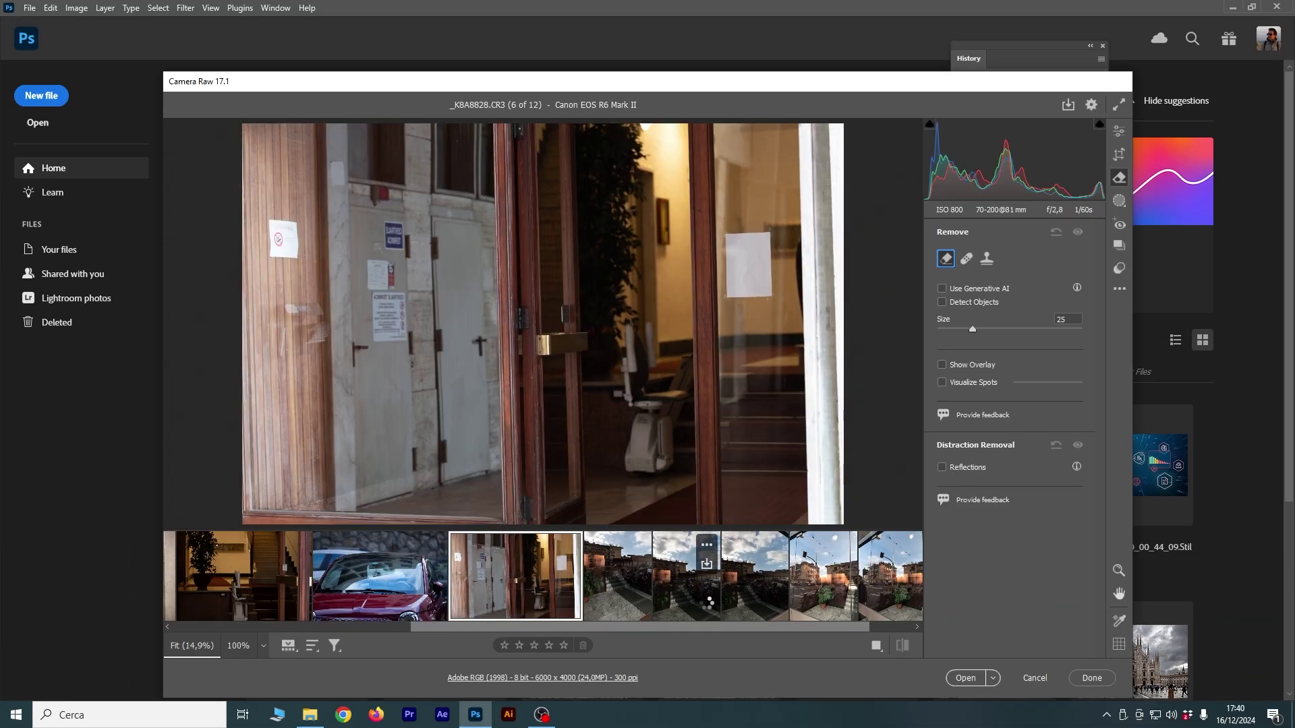
left_click(707, 607)
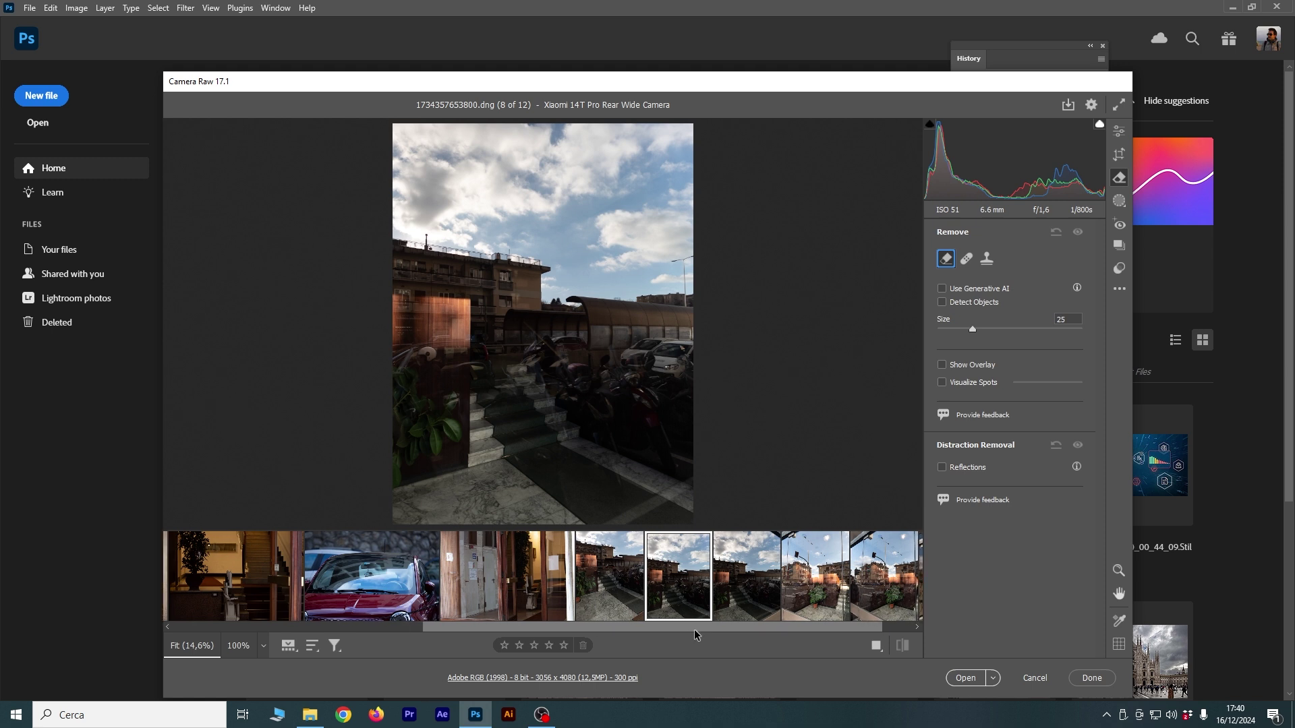
scroll(681, 636, "right", 2)
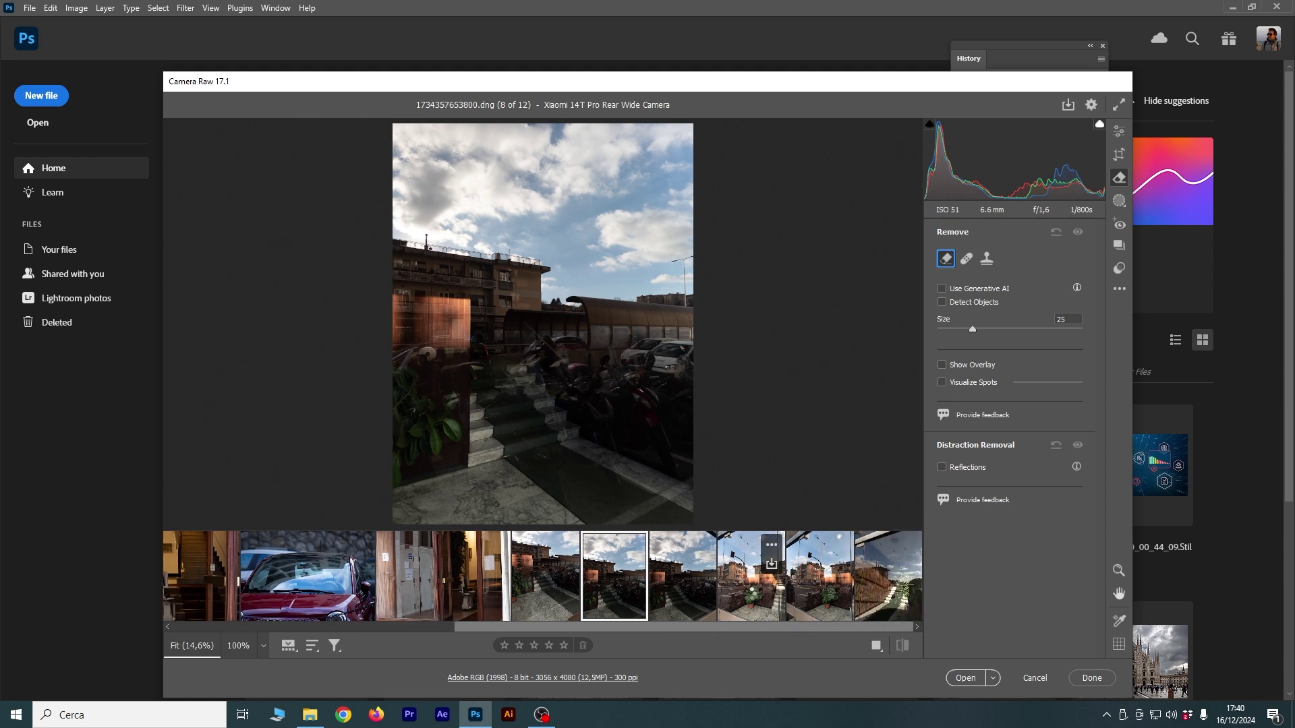
left_click(751, 597)
left_click(814, 603)
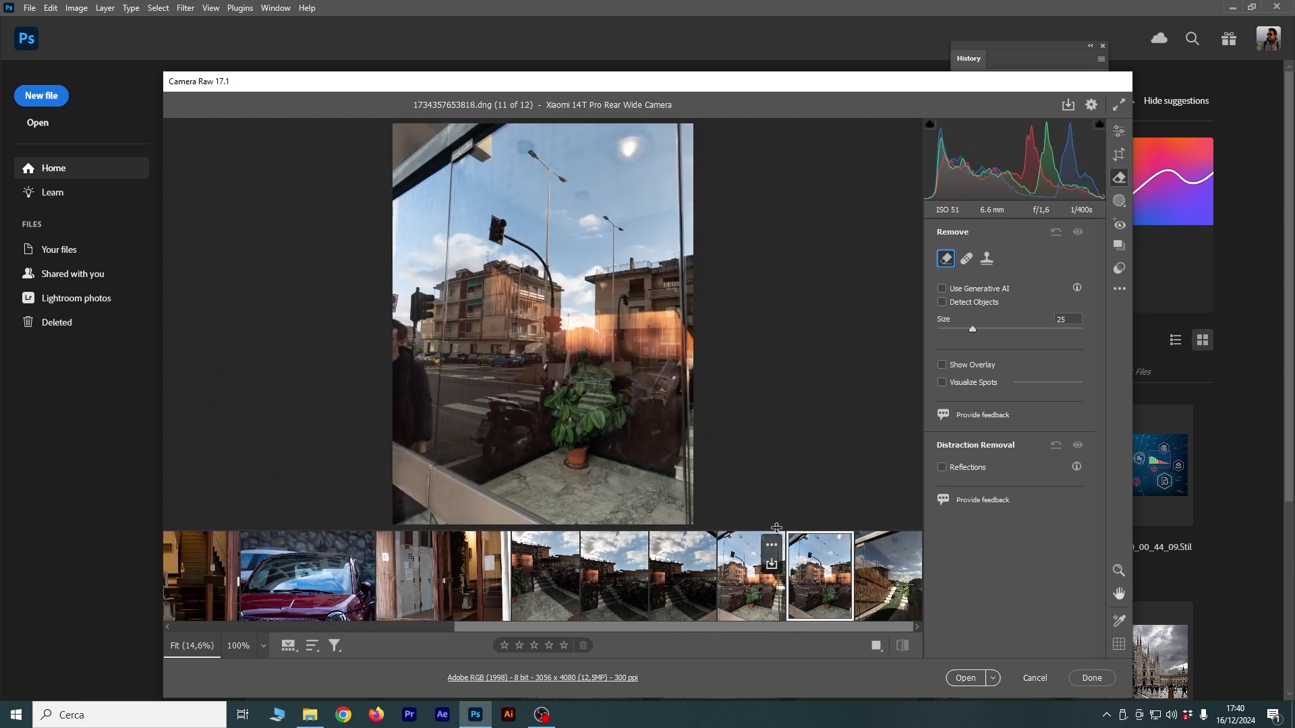
left_click(962, 467)
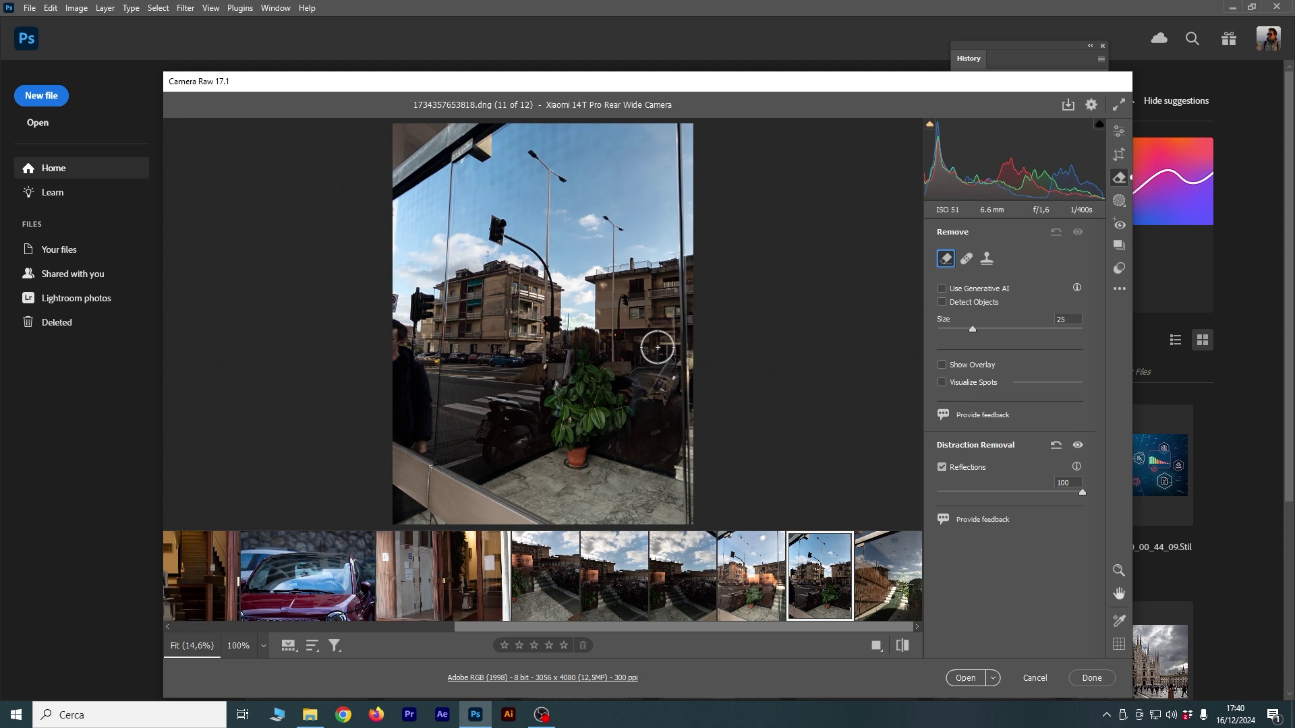
left_click(942, 467)
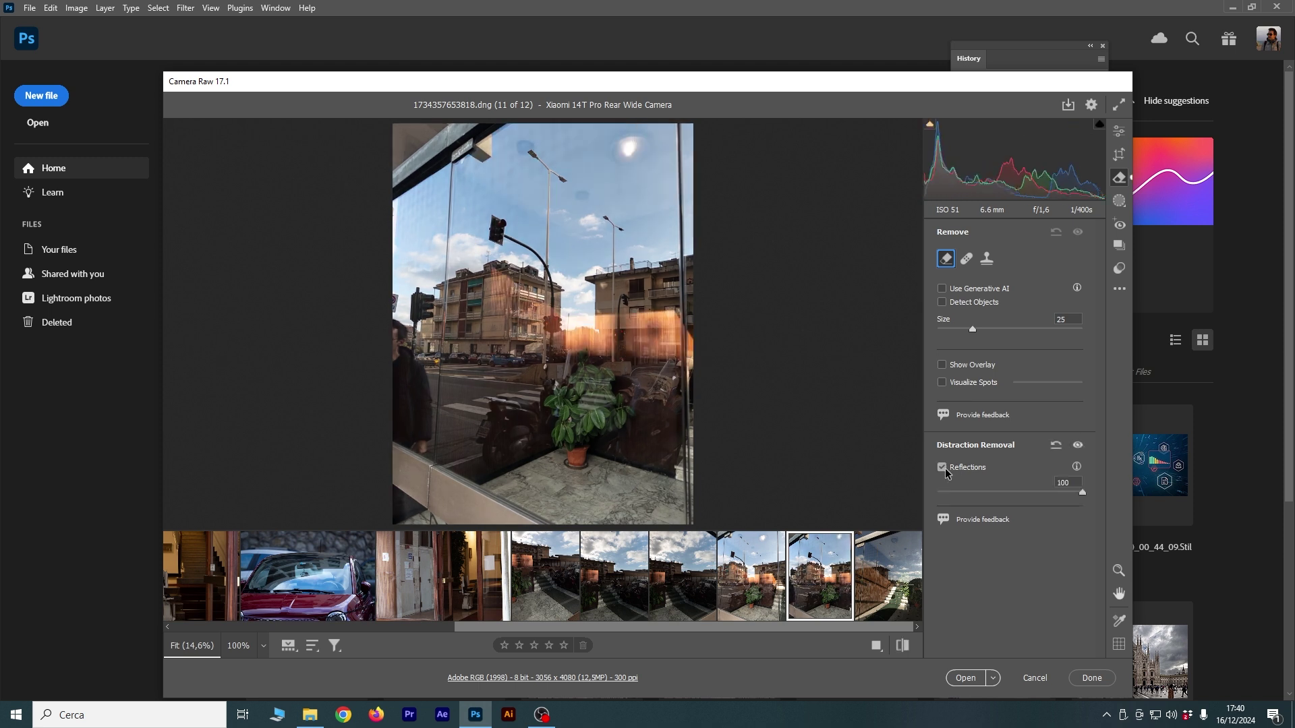
Step: Compare the street photo with and without reflection removal to check the orange reflection
left_click(942, 466)
left_click(942, 467)
left_click(942, 467)
left_click(942, 467)
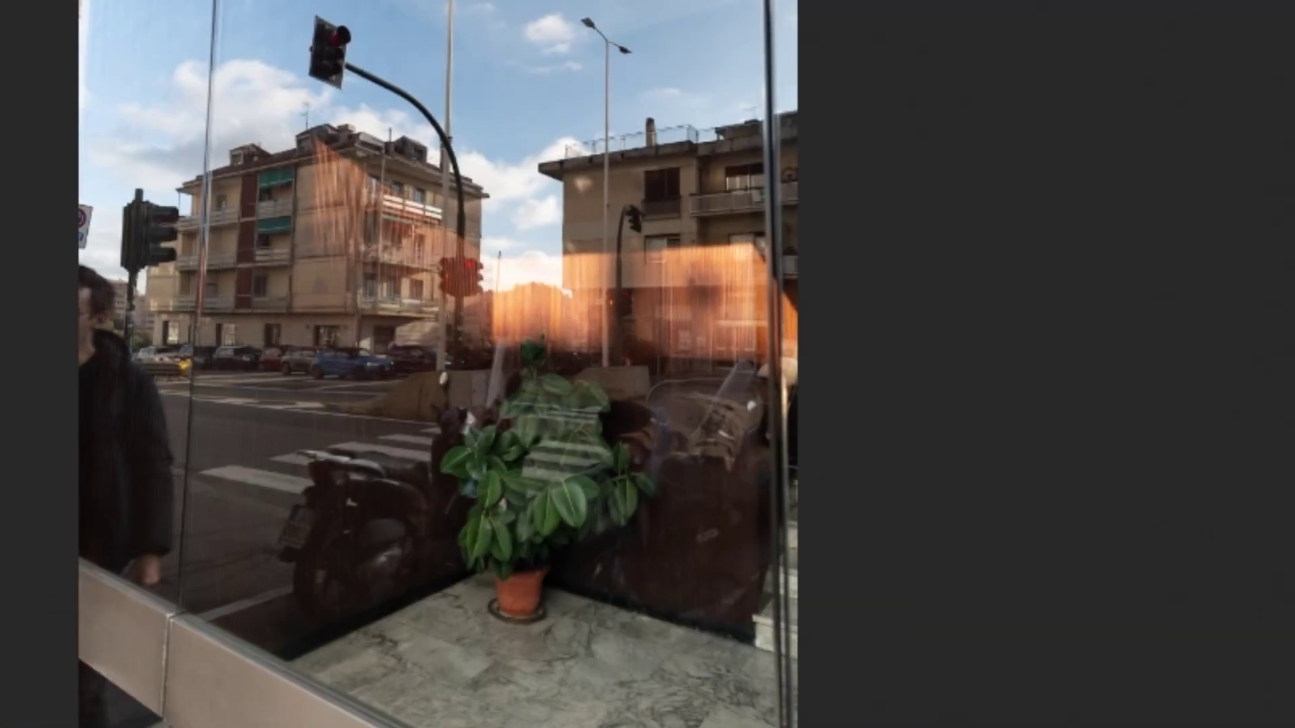
key("p")
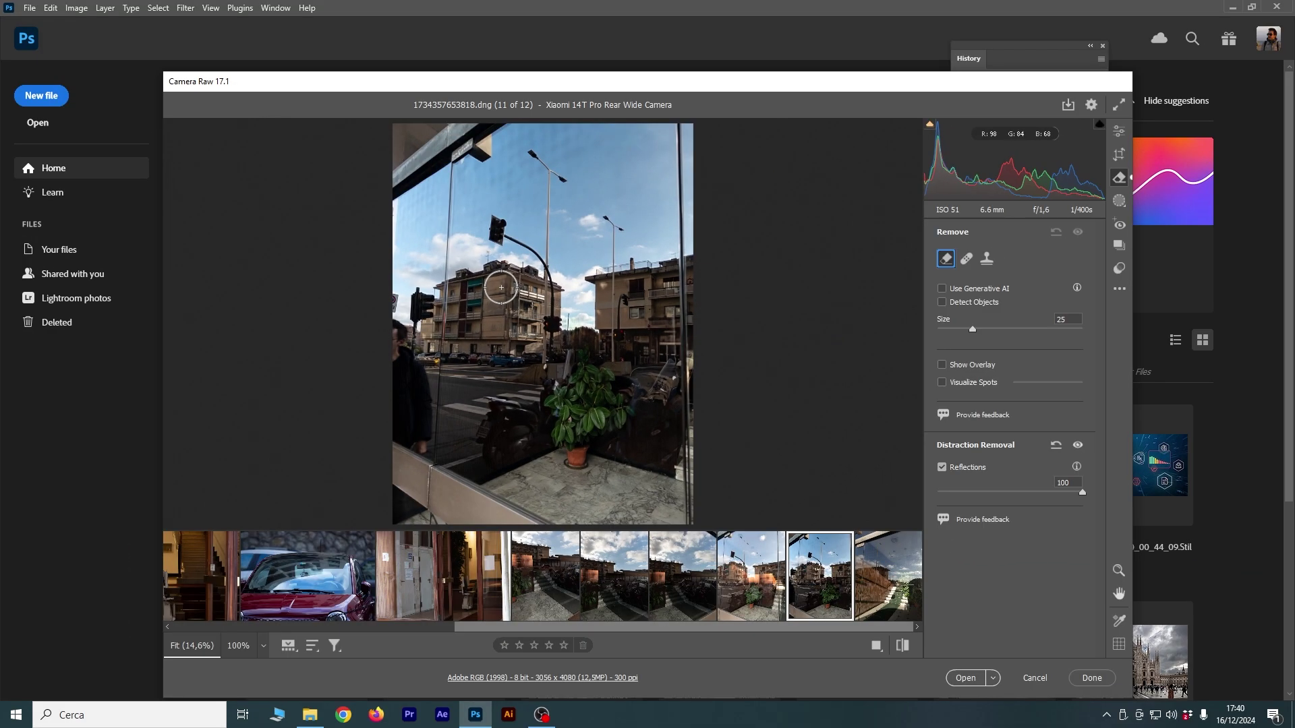
Step: Restore Reflections removal to 100 on the street photo, then select the twelfth photo
left_click(942, 467)
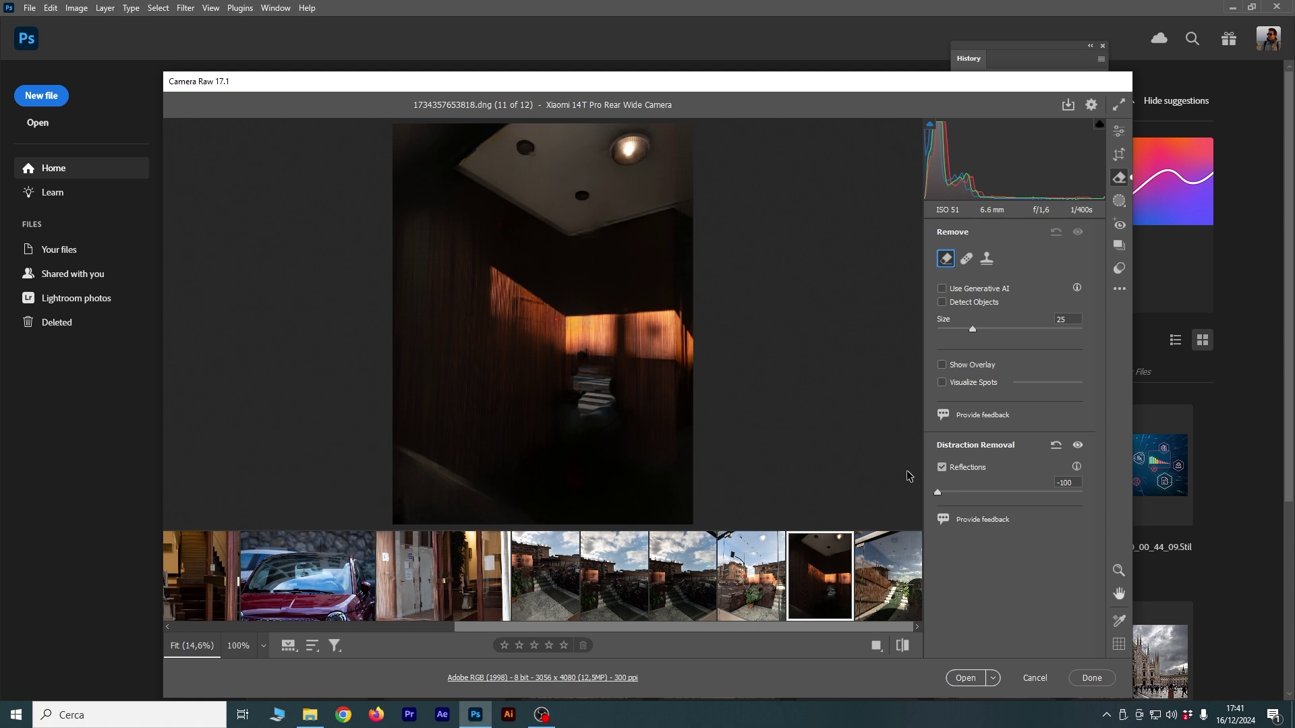
left_click_drag(938, 492, 1084, 493)
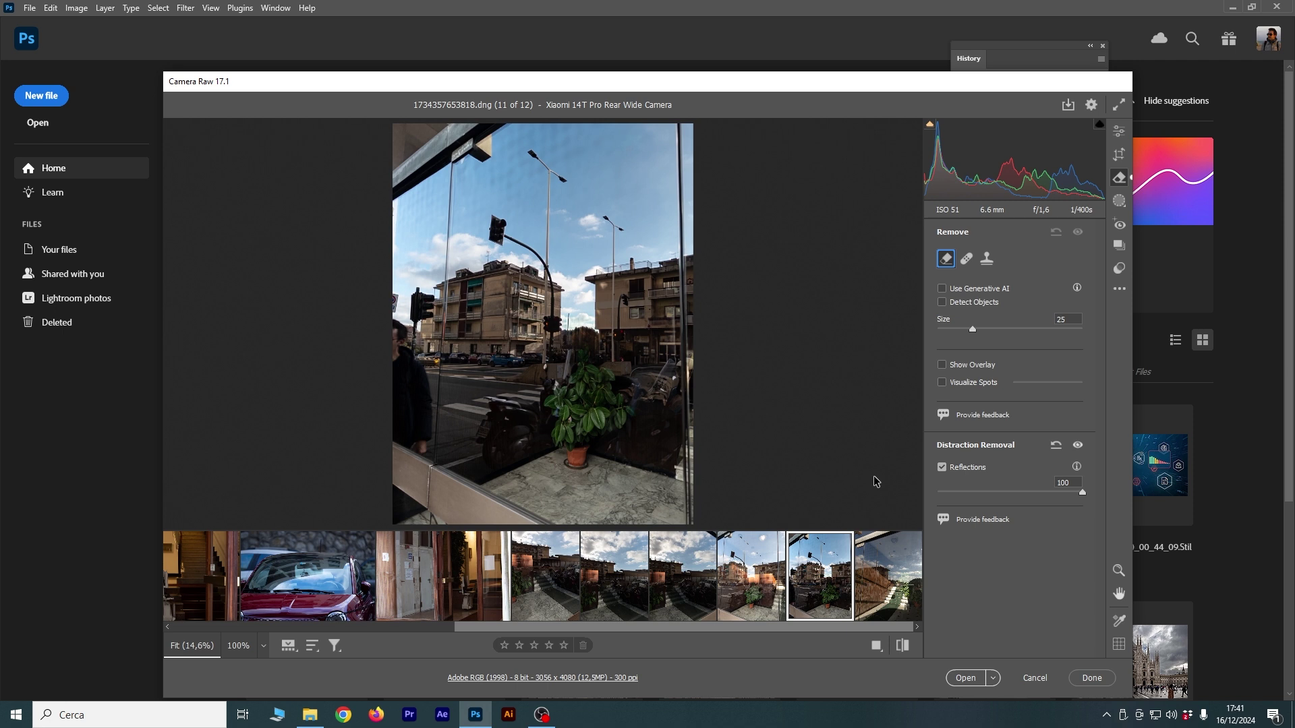
left_click(864, 599)
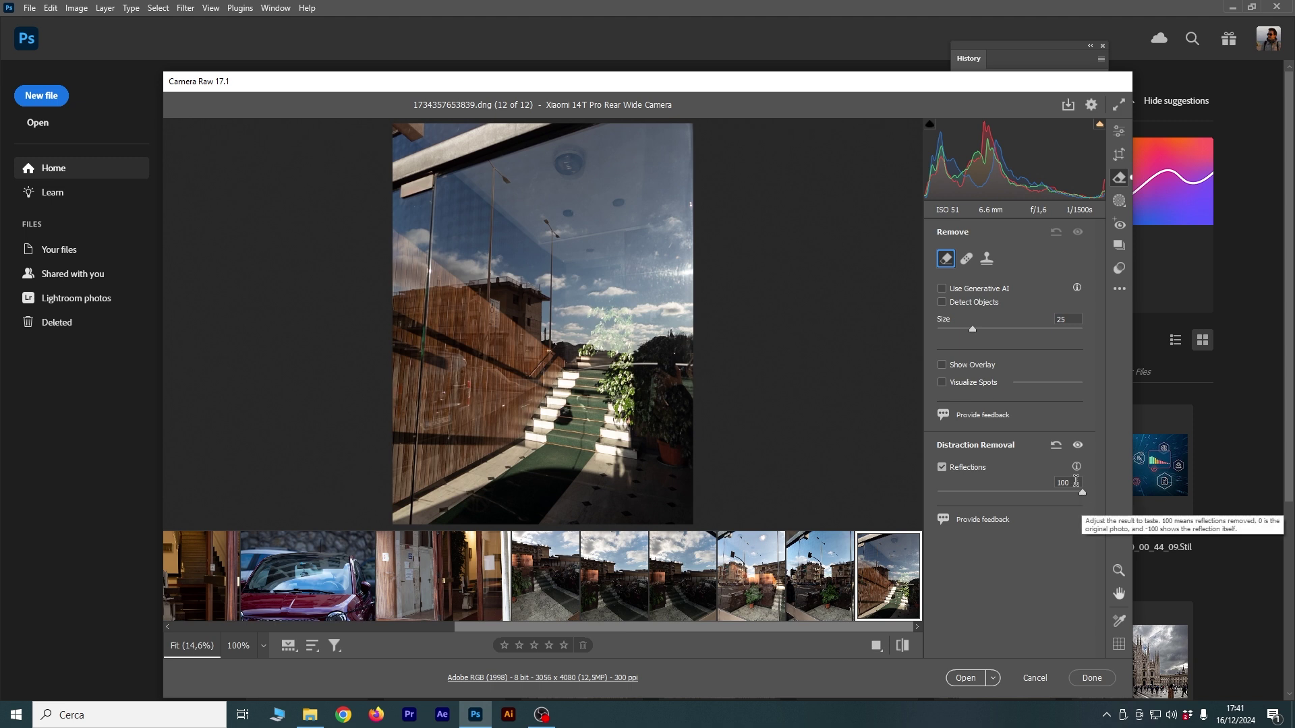
Step: Compare the twelfth staircase photo with reflections shown, then re-enable Reflections at 100
left_click(942, 468)
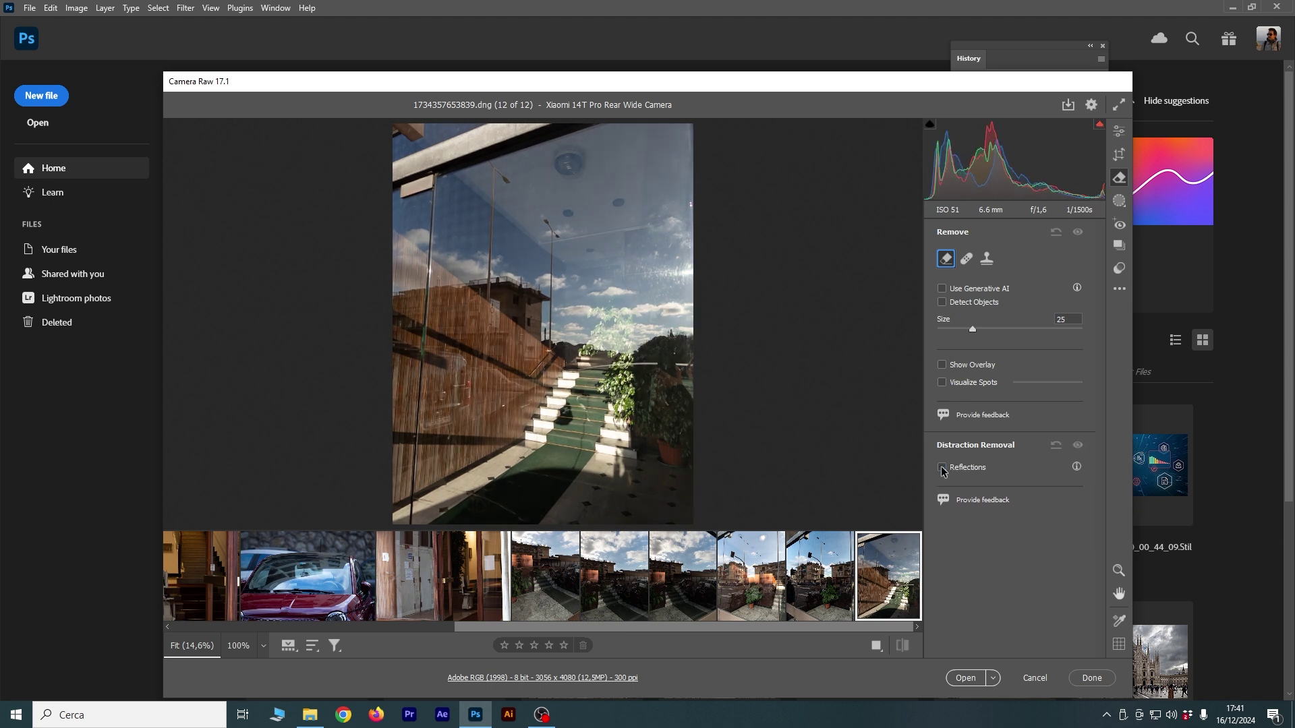
left_click(942, 468)
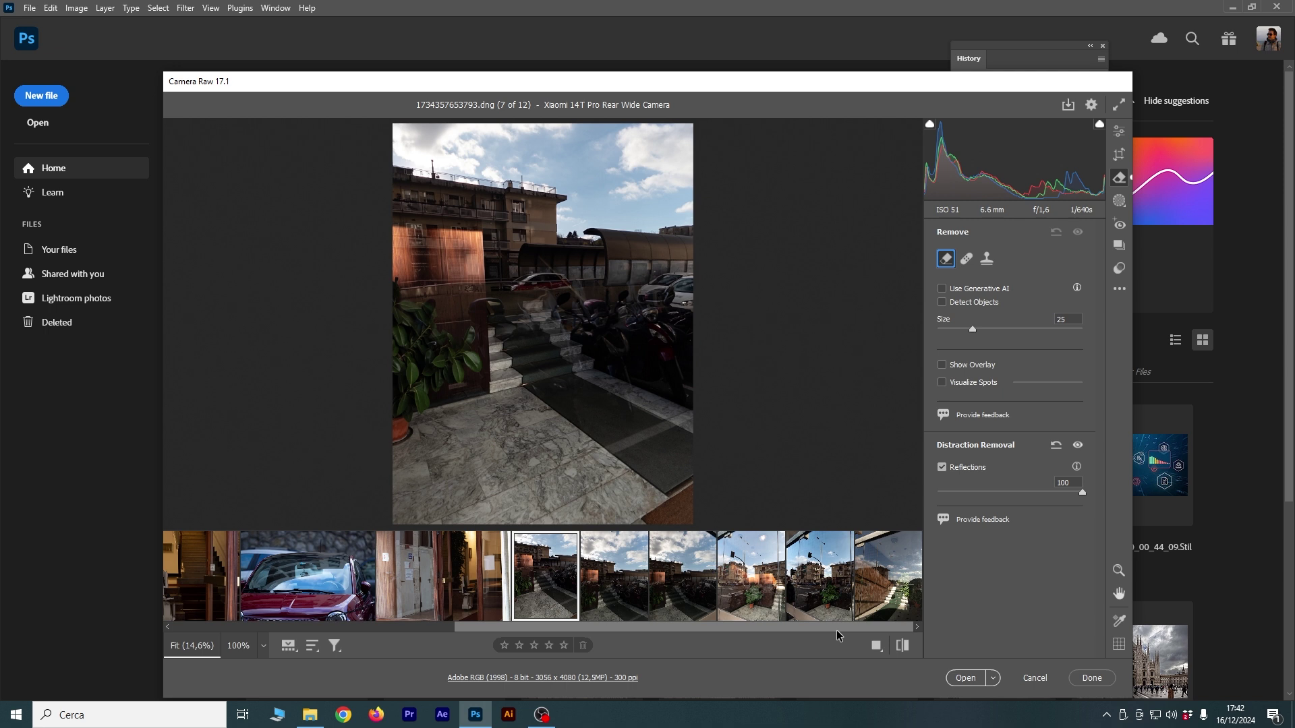
left_click_drag(746, 631, 391, 647)
left_click_drag(708, 89, 714, 74)
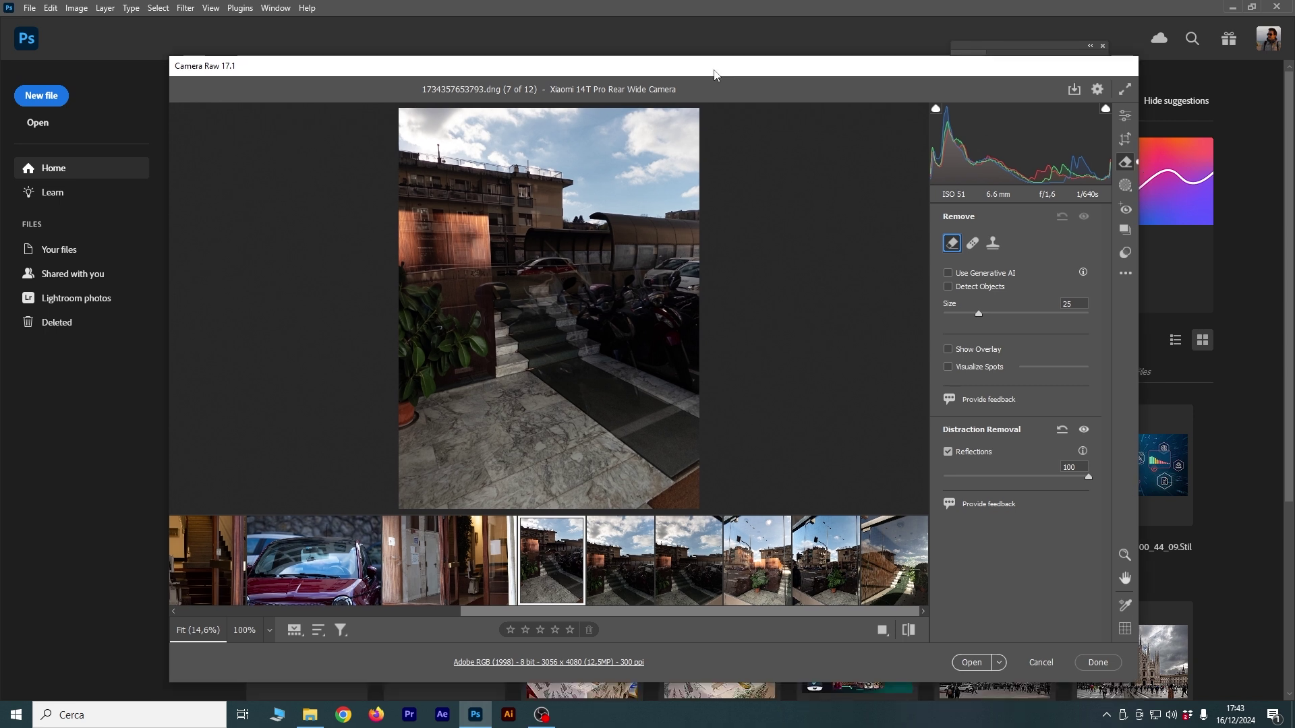